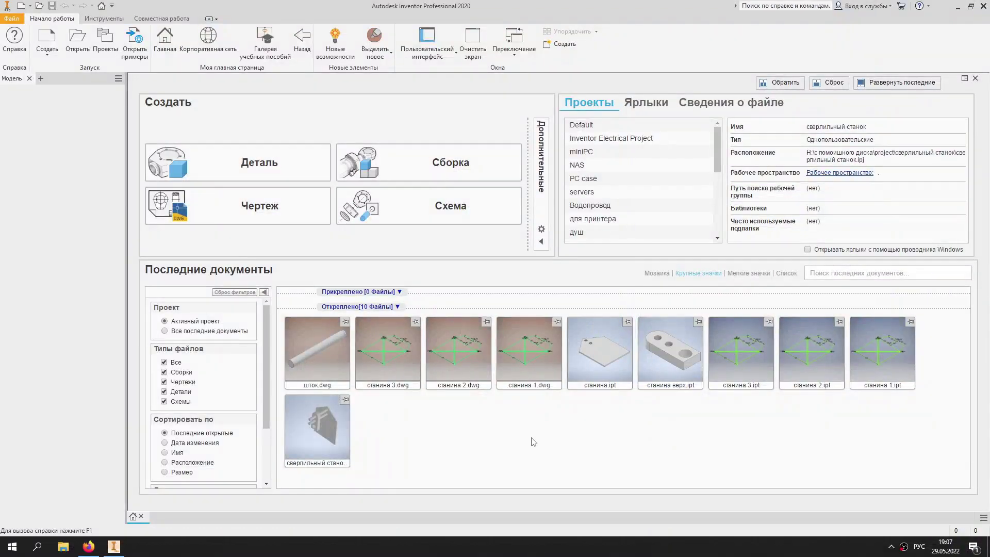
Create a new standard part and start a sketch on an origin plane.
key(ctrl+n)
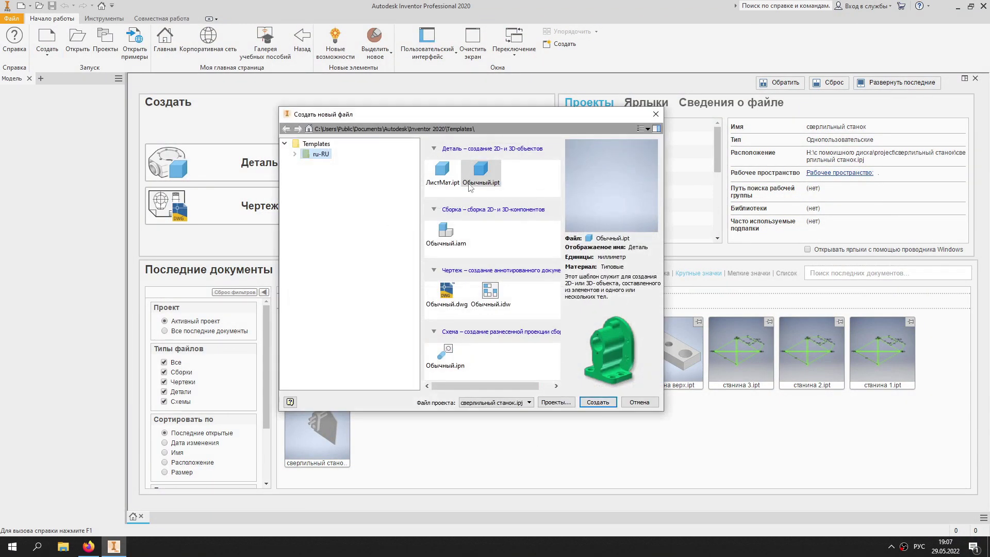
double_click(477, 170)
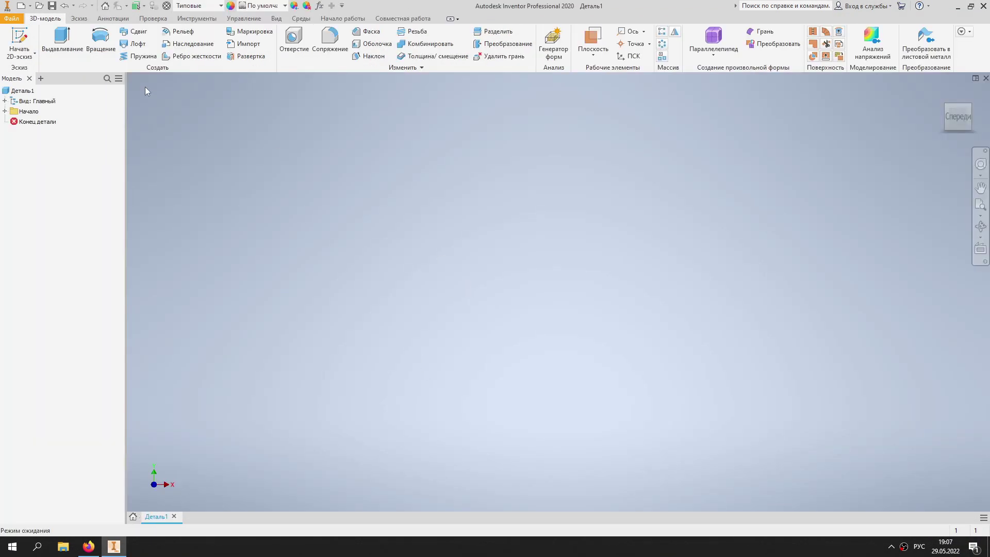
click(19, 44)
click(515, 168)
Draw a 48 mm circle at the origin and extrude it 120 mm.
key(c)
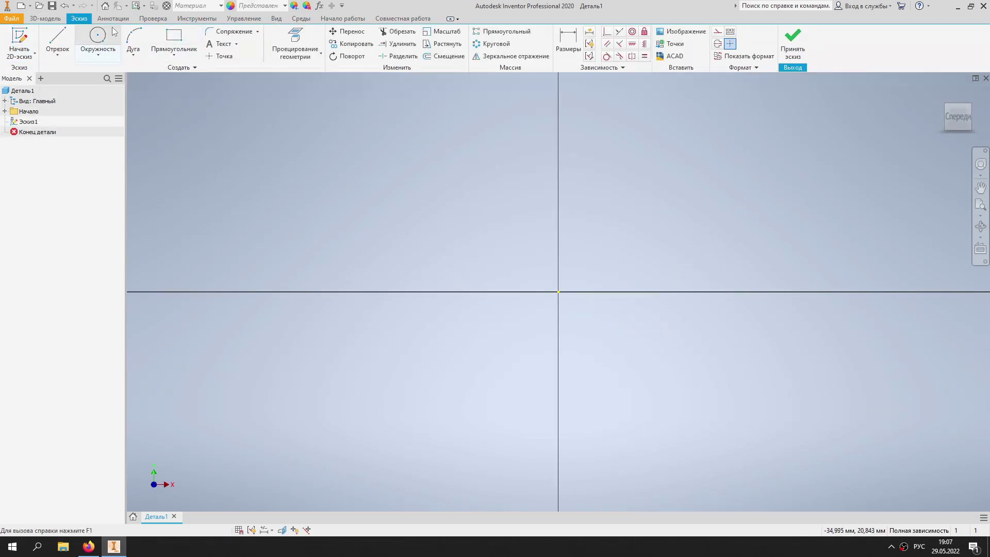
click(558, 292)
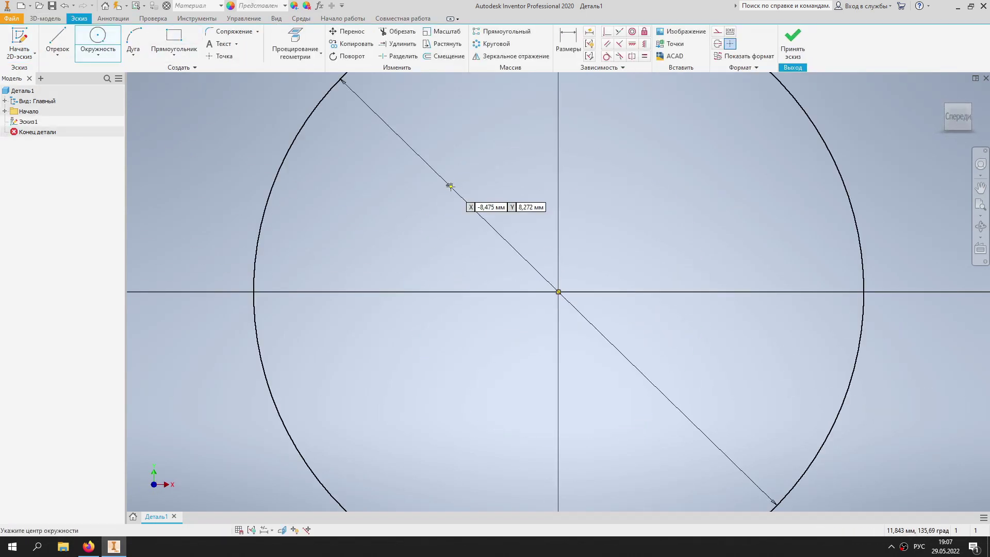
text(48)
key(Return)
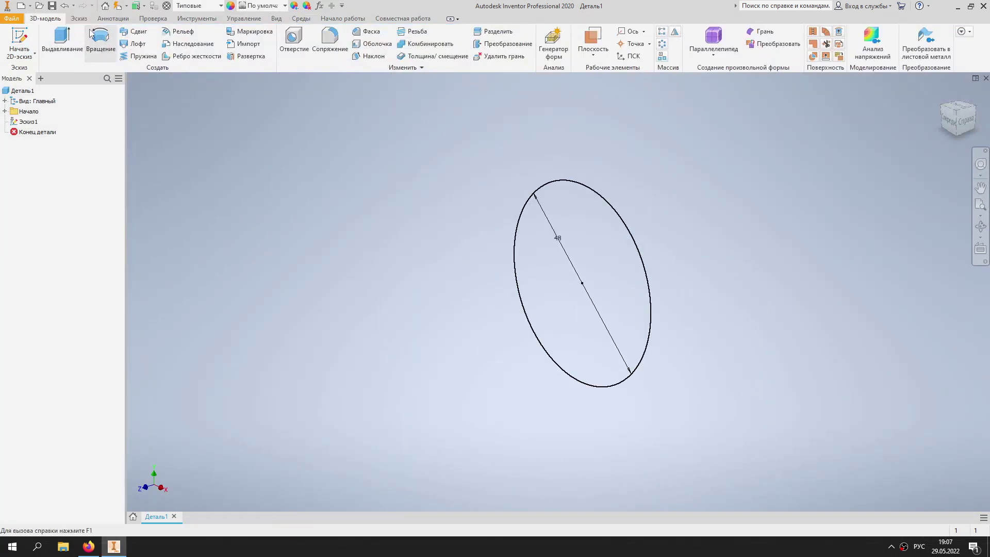
key(e)
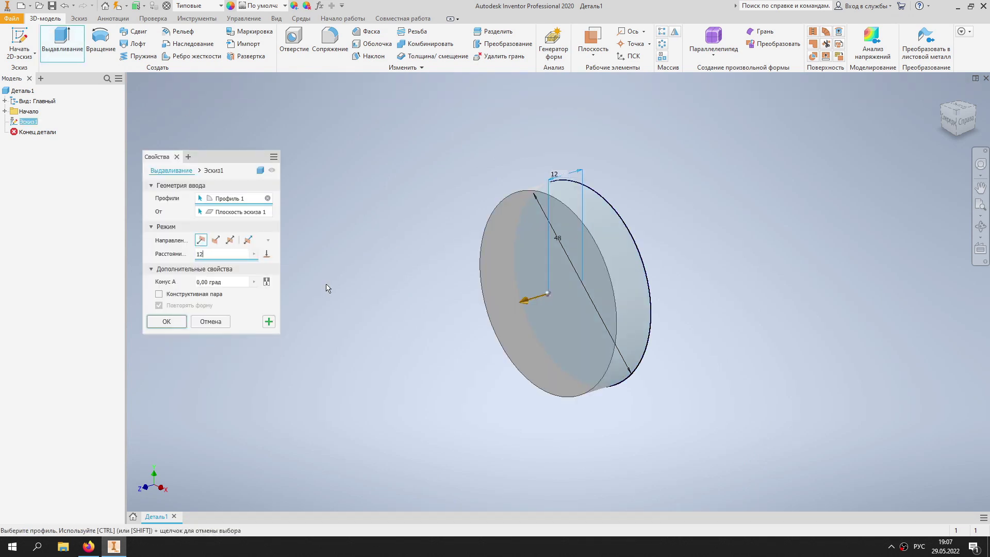
text(20)
key(Return)
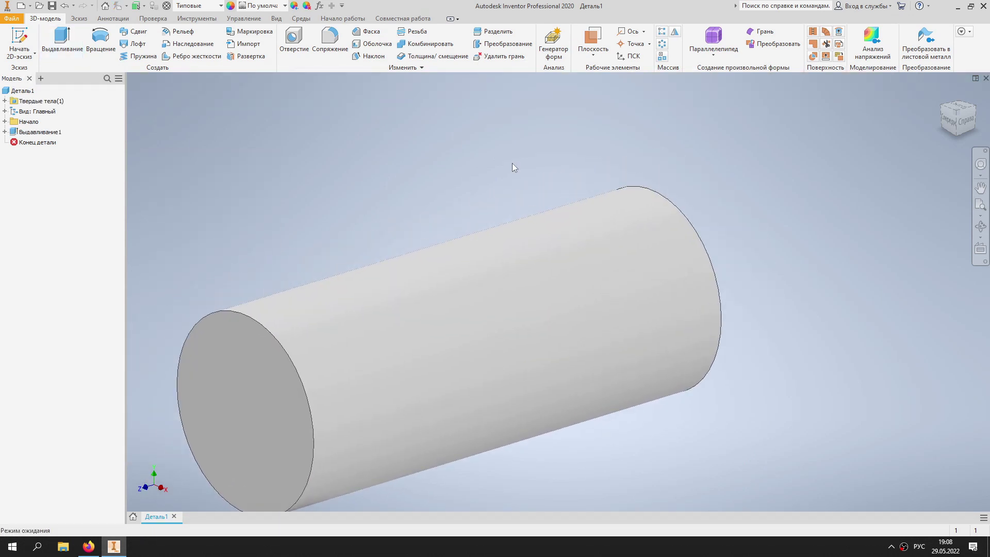
Fillet one end edge of the cylinder with a 24 mm radius.
click(330, 37)
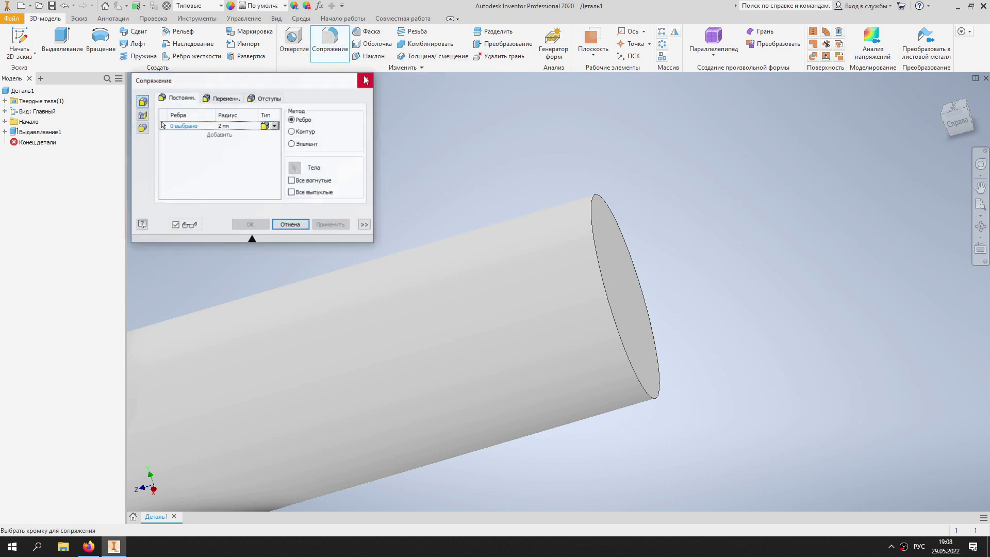
click(592, 219)
click(234, 126)
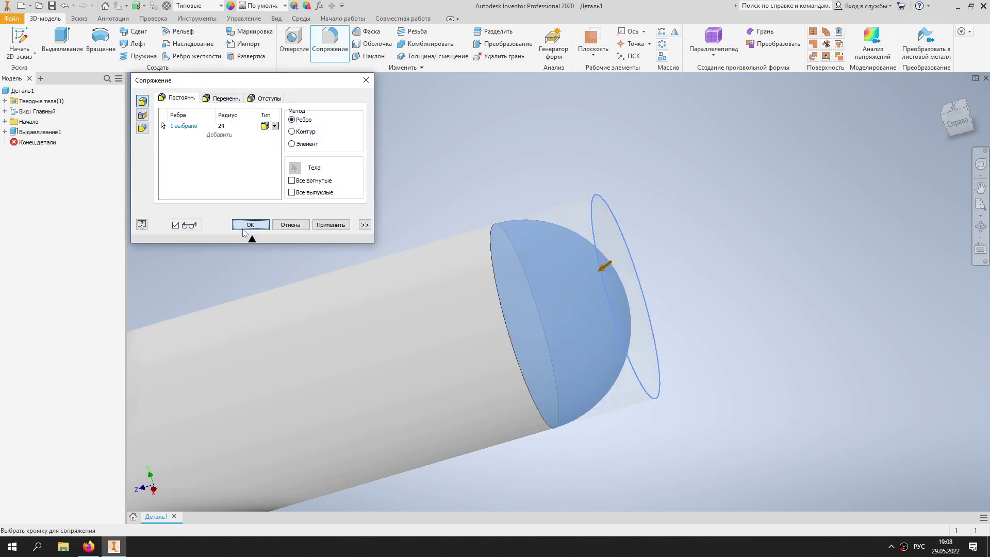
click(250, 225)
Start a new sketch on the cylinder's flat end face.
mouse_move(486, 186)
shift+middle_down()
mouse_move(663, 154)
mouse_move(274, 197)
shift+middle_up()
click(19, 41)
click(342, 349)
click(174, 41)
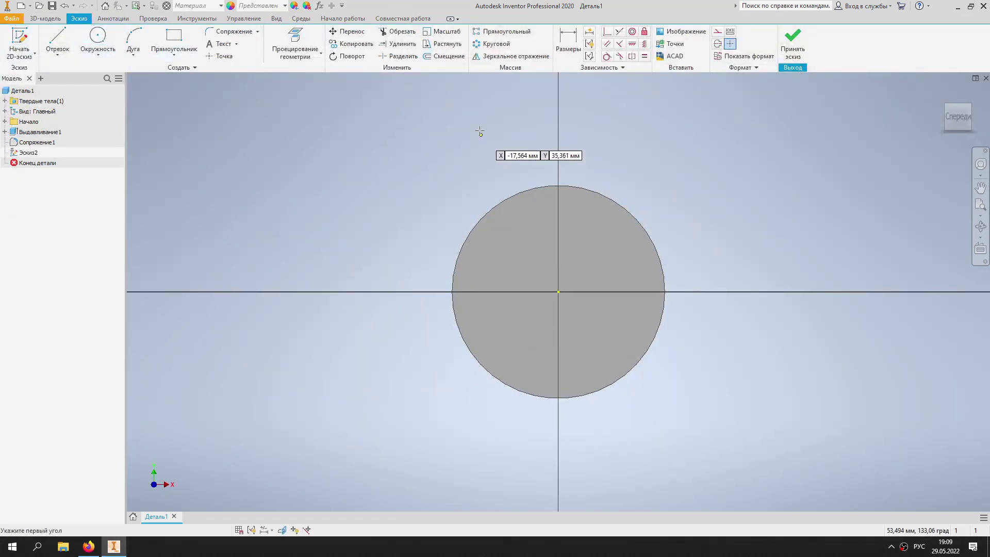
text(38)
Draw a 38 × 80 rectangle centred on the origin.
key(Tab)
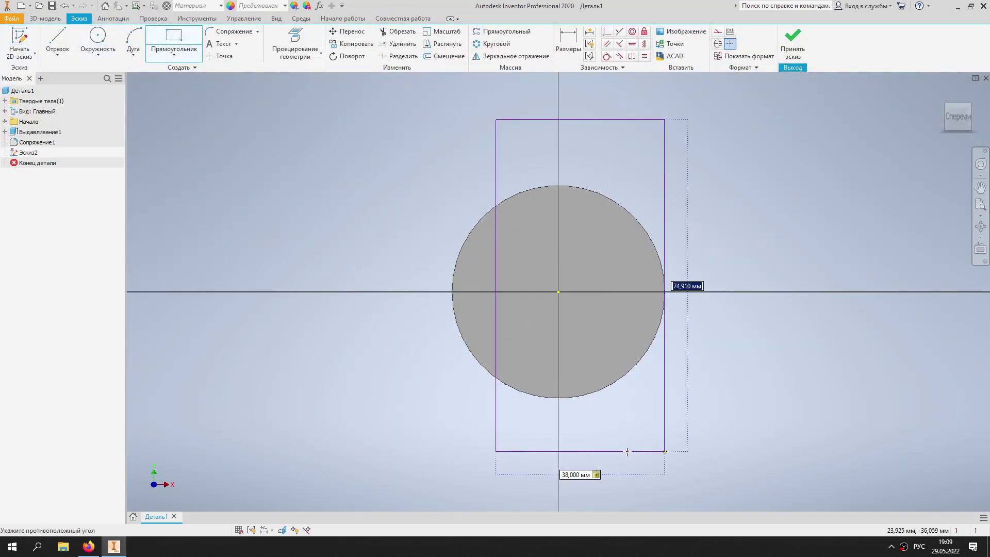
text(80)
key(Return)
key(Escape)
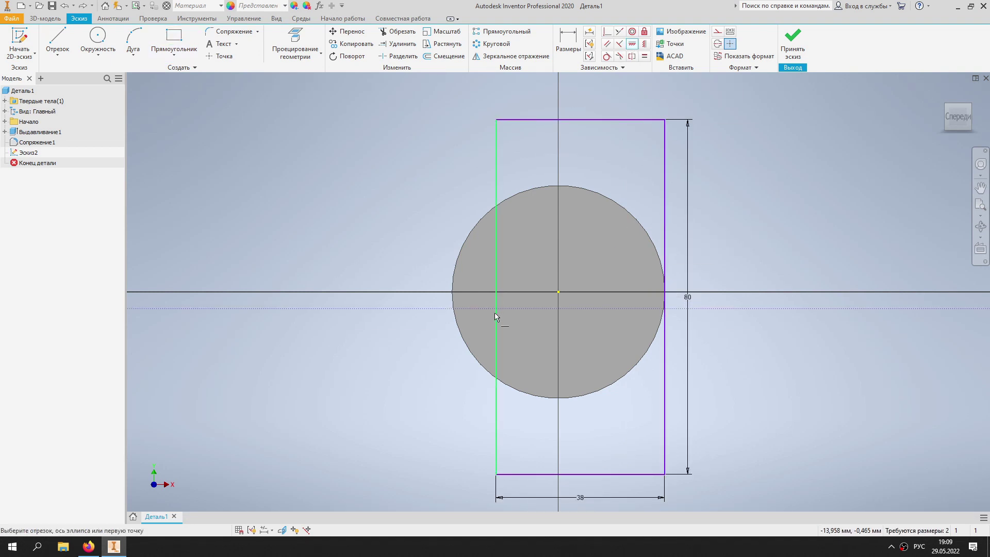
click(558, 292)
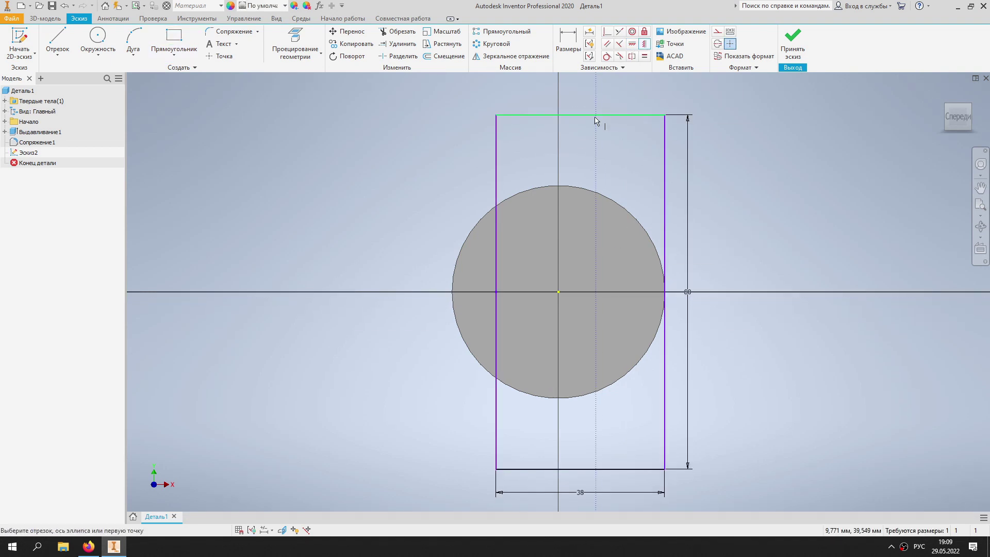
click(559, 293)
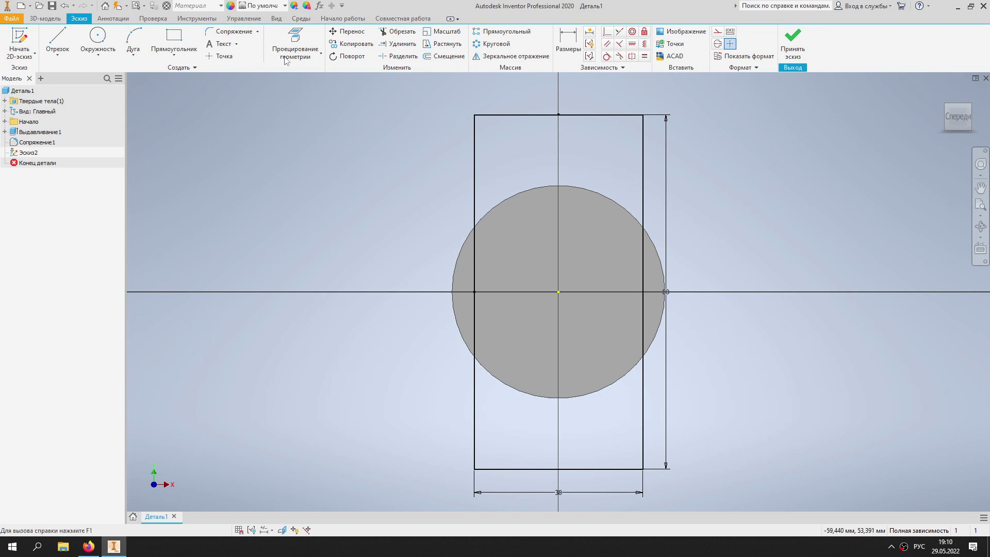
Add a 51 mm circle at the origin and finish the sketch.
key(c)
click(559, 292)
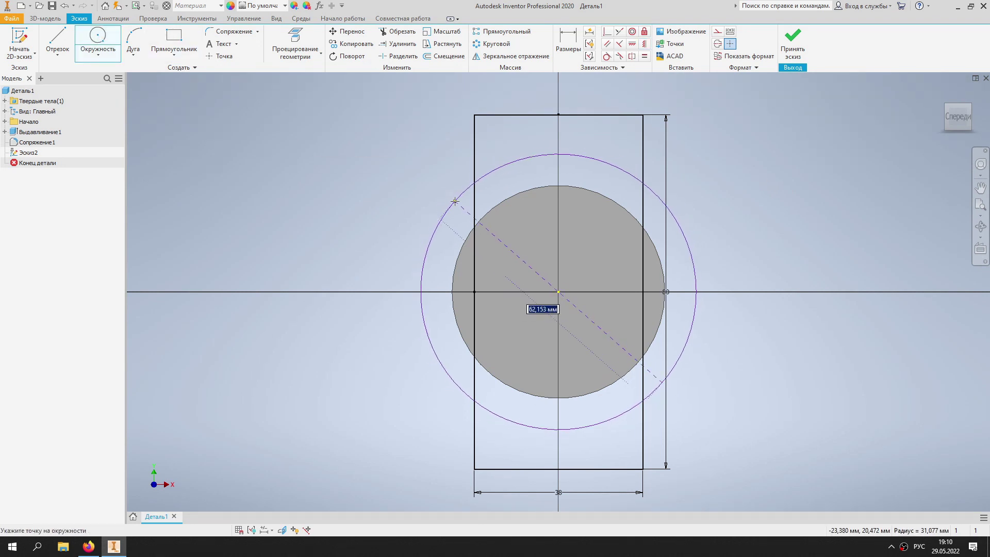
key(Return)
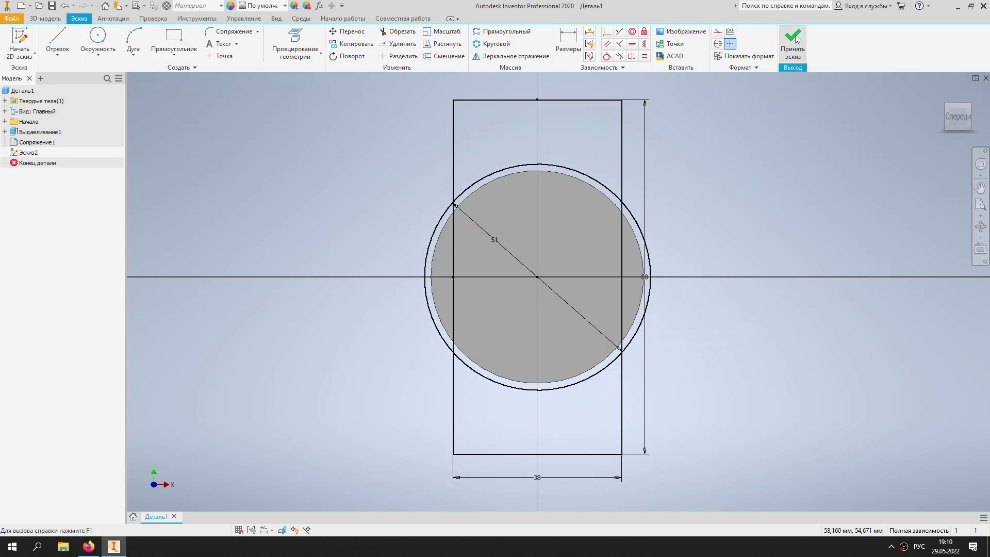
click(793, 41)
Extrude the profile 120 mm with Join.
key(e)
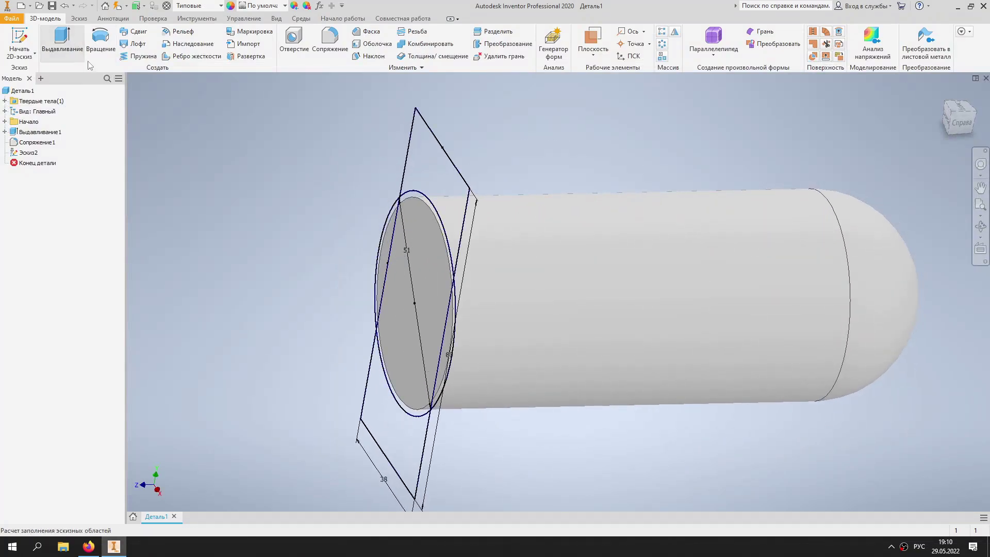
click(436, 216)
mouse_move(436, 217)
shift+middle_down()
mouse_move(553, 219)
mouse_move(634, 187)
mouse_move(572, 112)
mouse_move(516, 155)
mouse_move(490, 196)
mouse_move(734, 141)
mouse_move(590, 126)
shift+middle_up()
click(201, 282)
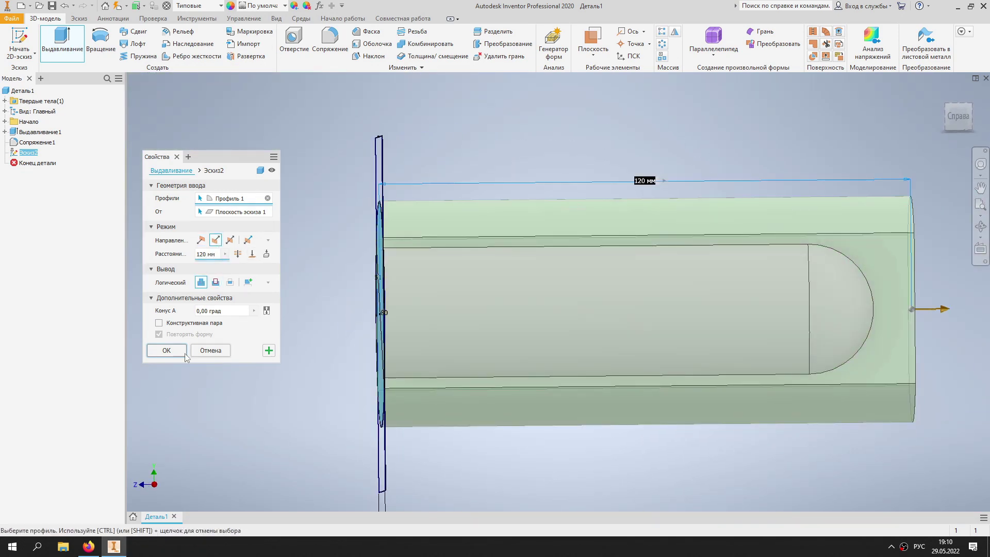
click(167, 350)
mouse_move(587, 208)
shift+middle_down()
mouse_move(465, 274)
mouse_move(409, 274)
mouse_move(363, 256)
mouse_move(489, 267)
shift+middle_up()
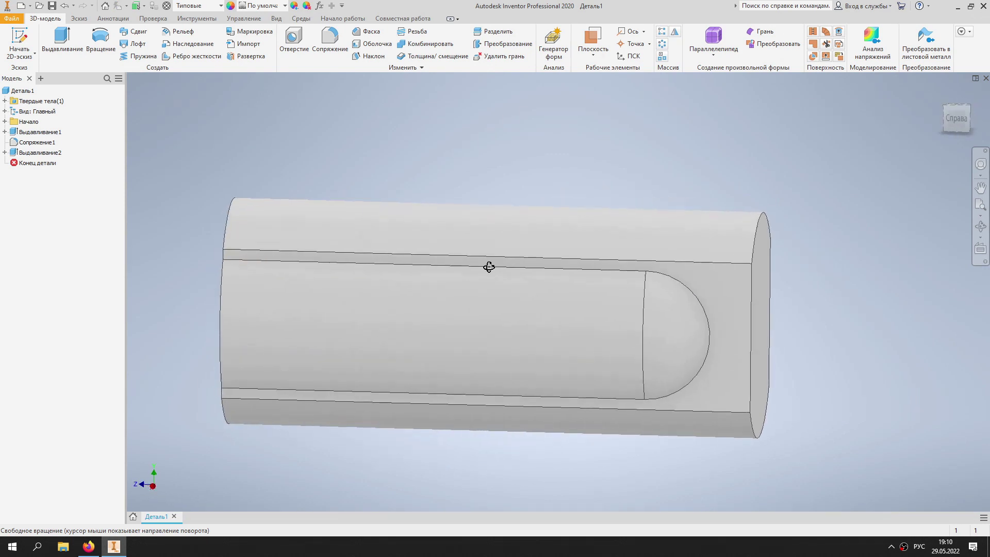
Start a sketch on Плоскость YZ with a half section view at zero offset.
click(4, 121)
click(43, 132)
click(208, 43)
click(165, 75)
click(45, 132)
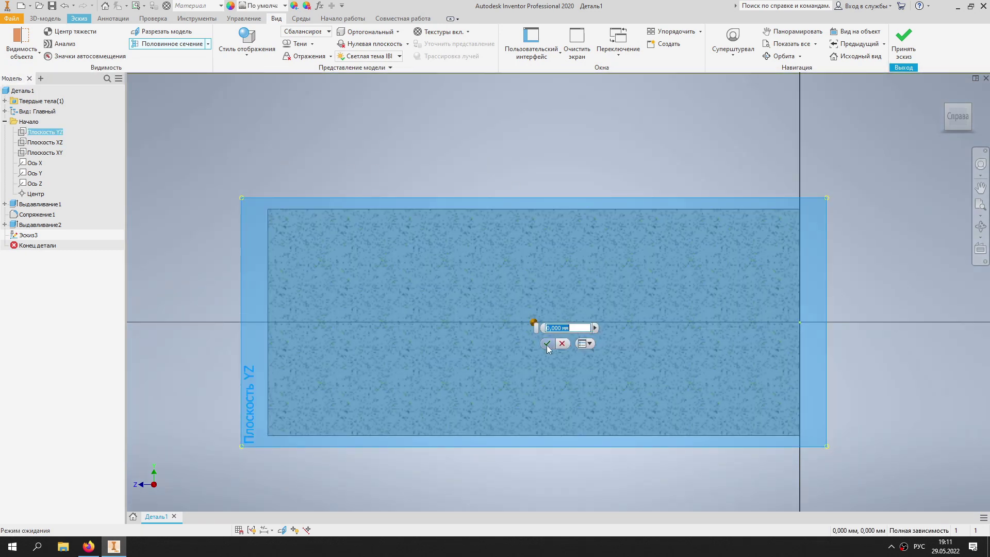
click(548, 348)
click(78, 18)
Draw an axis line from the origin along the part.
click(57, 42)
click(632, 296)
click(419, 297)
key(Escape)
click(57, 42)
Add a circle centred on the axis line, tangent to the end edge.
click(97, 38)
click(516, 296)
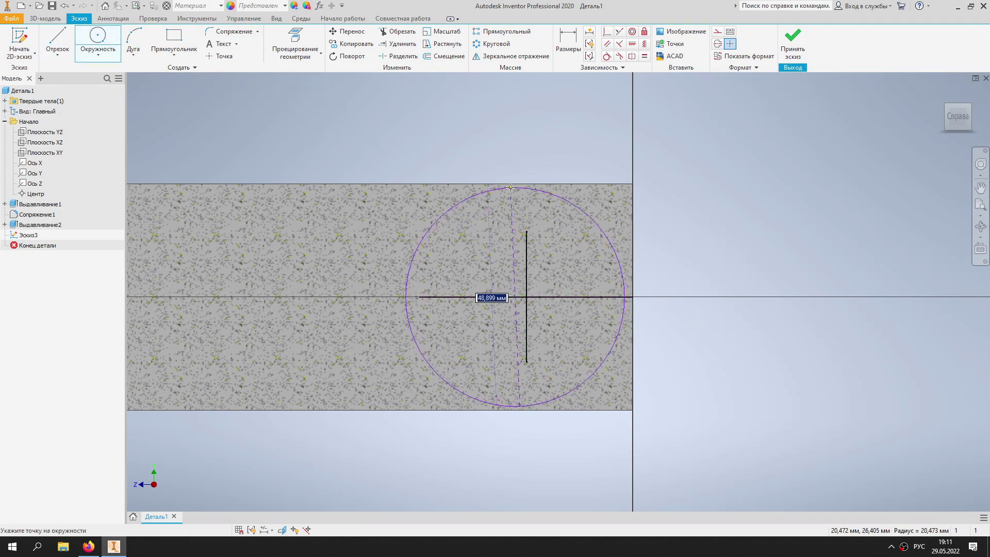
click(511, 184)
key(Escape)
click(594, 230)
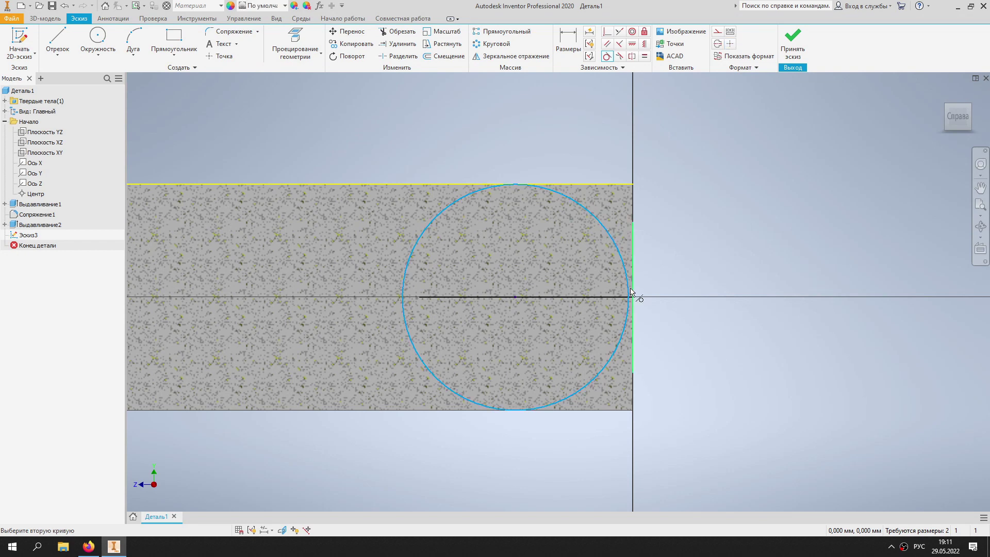
click(633, 308)
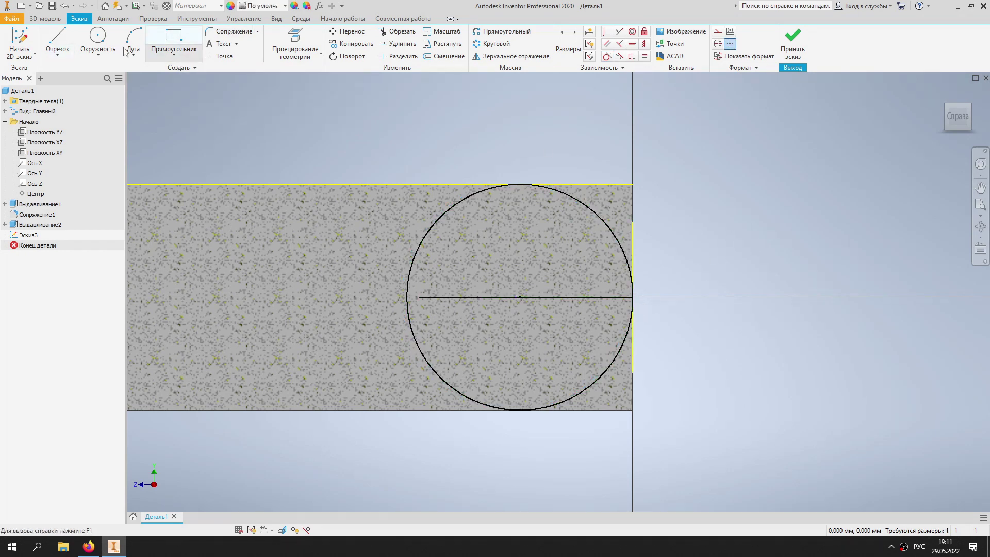
Project the part edges into the sketch and finish it.
click(58, 38)
scroll(529, 183, down, 2)
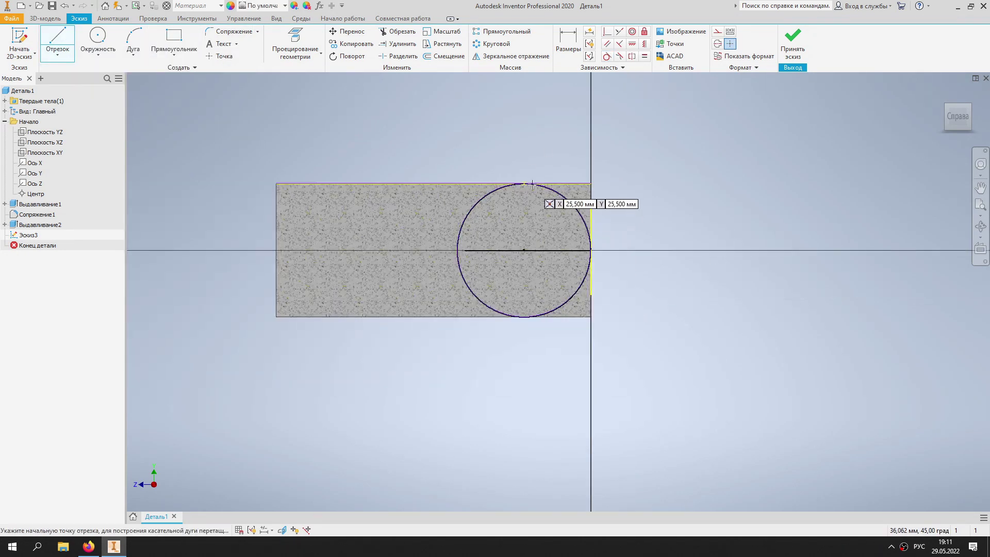
scroll(570, 185, up, 2)
scroll(570, 186, up, 2)
key(p)
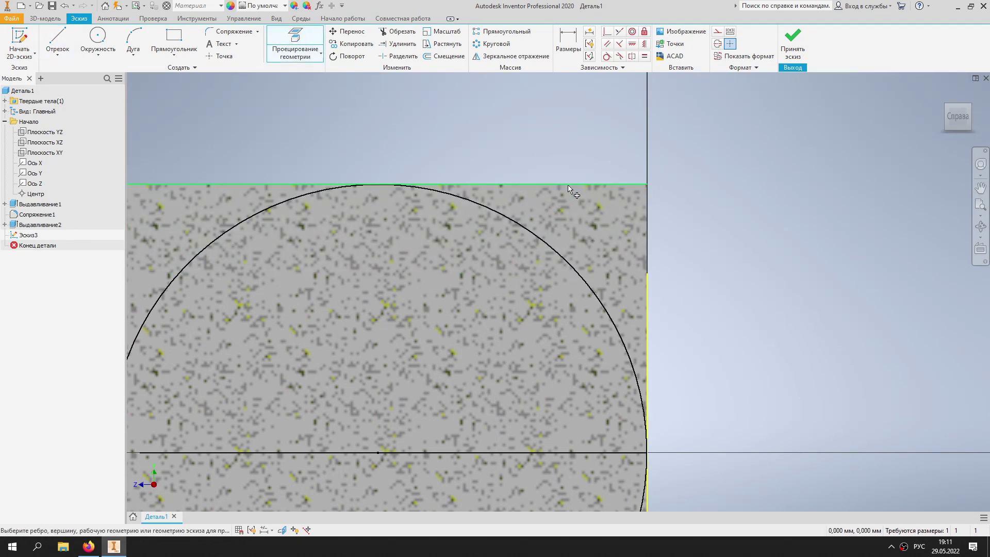
click(793, 40)
Revolve the profile as a cut around the axis line.
key(r)
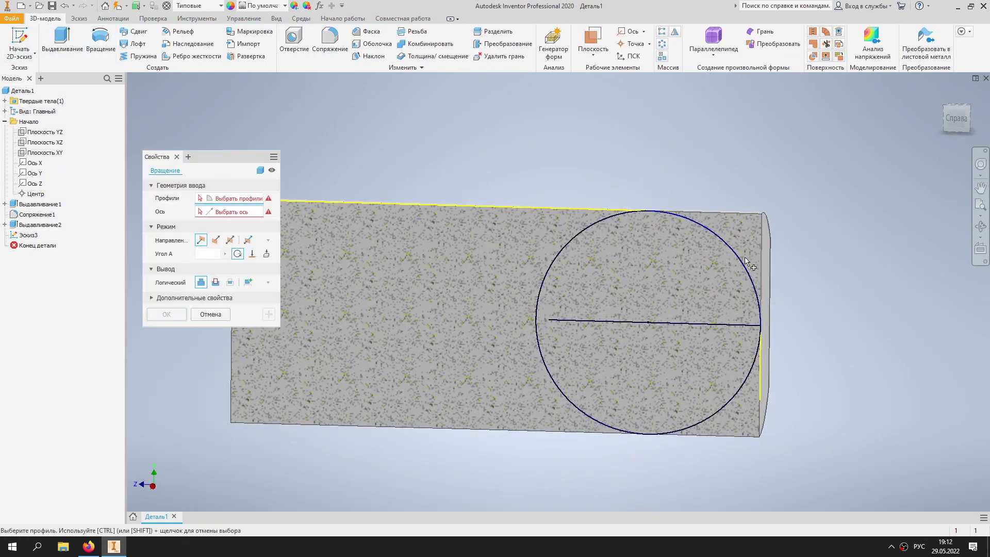
click(675, 323)
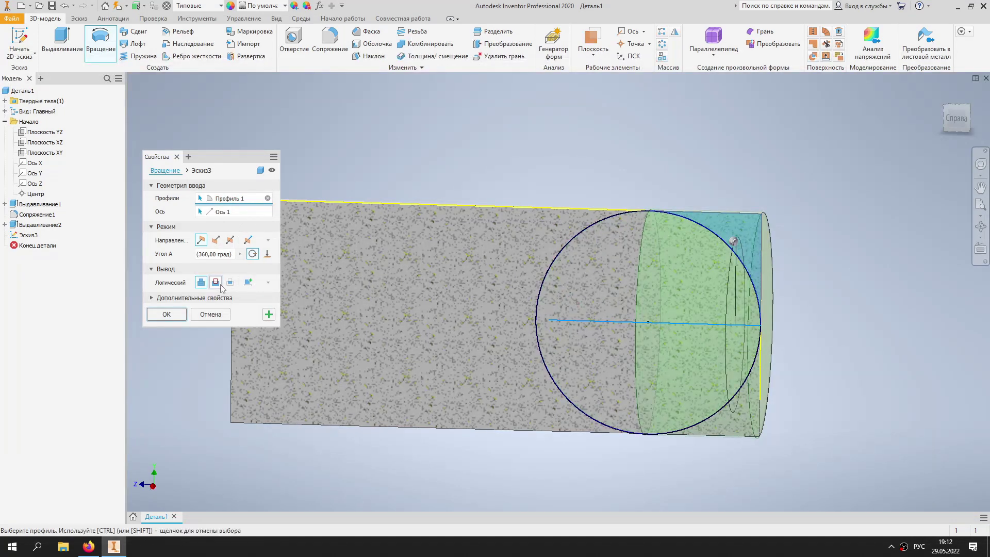
click(166, 315)
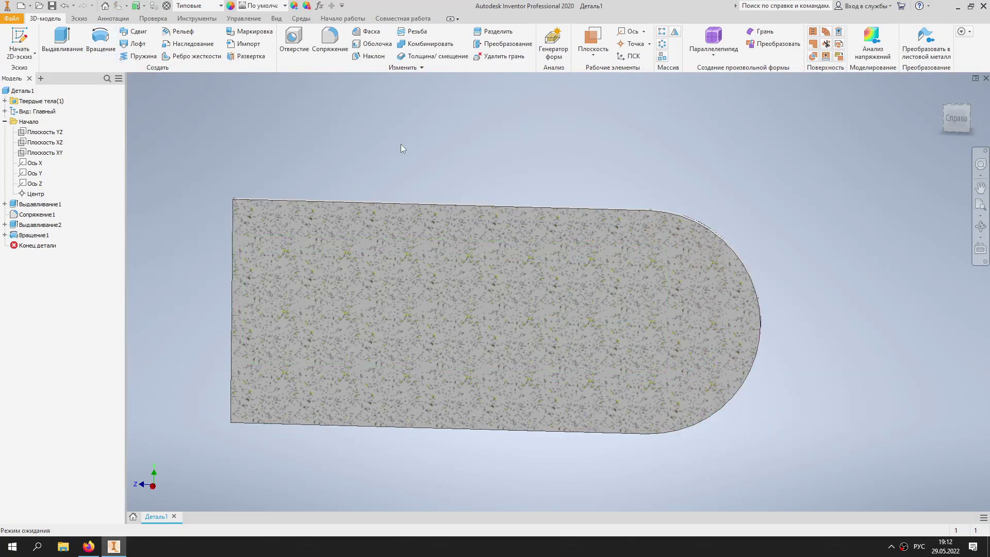
click(277, 19)
Create a work plane tangent to the rounded end, then an offset plane from it.
mouse_move(310, 155)
shift+middle_down()
mouse_move(431, 242)
mouse_move(393, 226)
mouse_move(464, 225)
mouse_move(380, 240)
shift+middle_up()
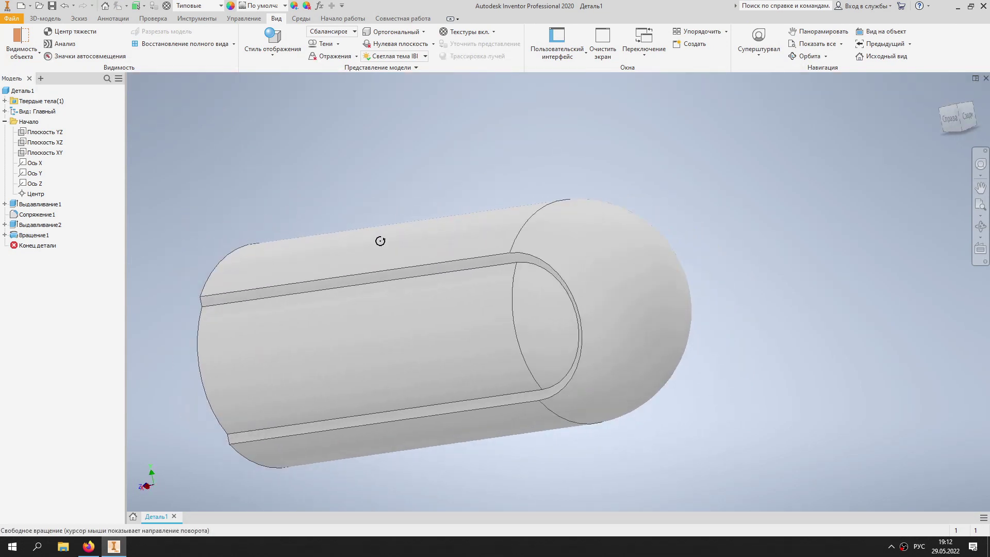
click(79, 18)
click(45, 19)
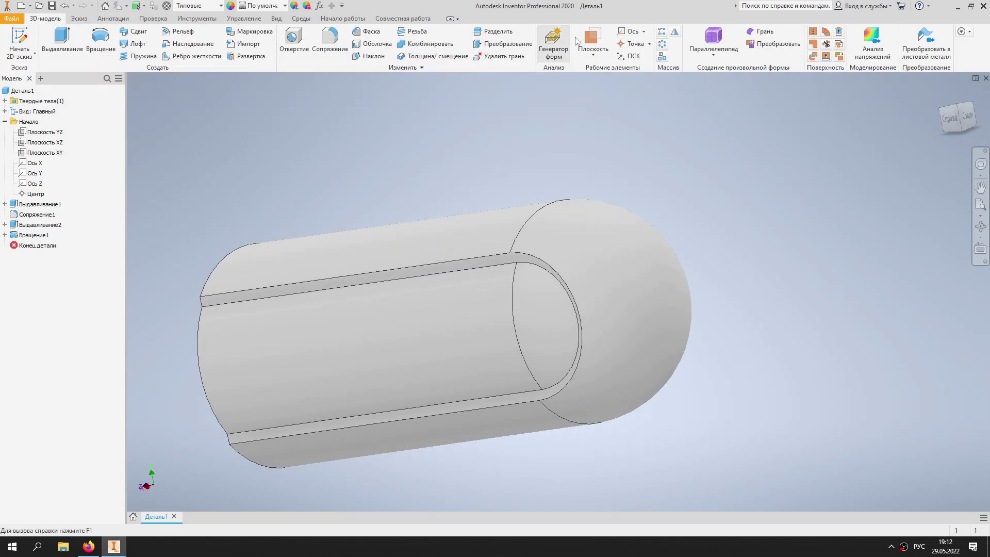
click(593, 52)
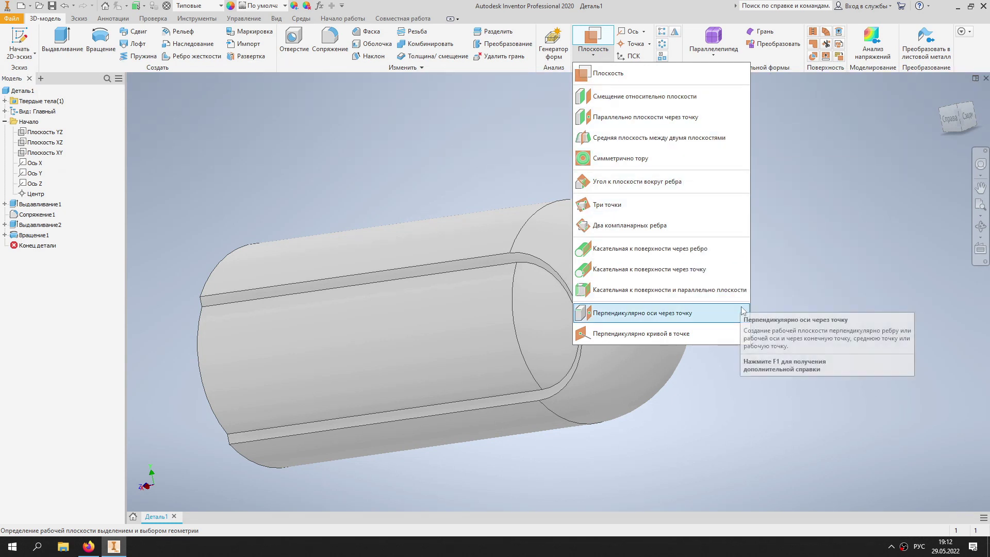
click(727, 289)
click(609, 289)
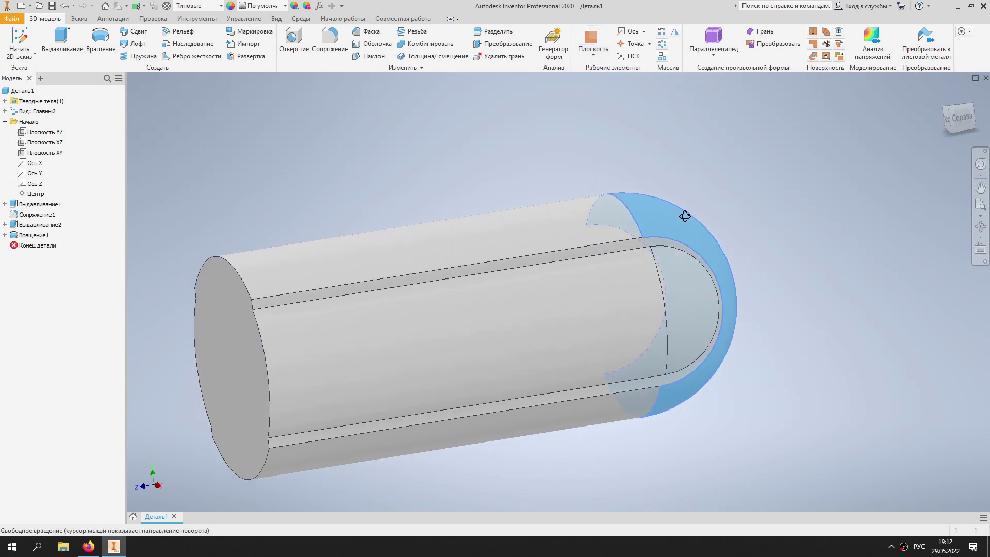
click(372, 331)
mouse_move(373, 331)
shift+middle_down()
mouse_move(583, 272)
mouse_move(564, 57)
shift+middle_up()
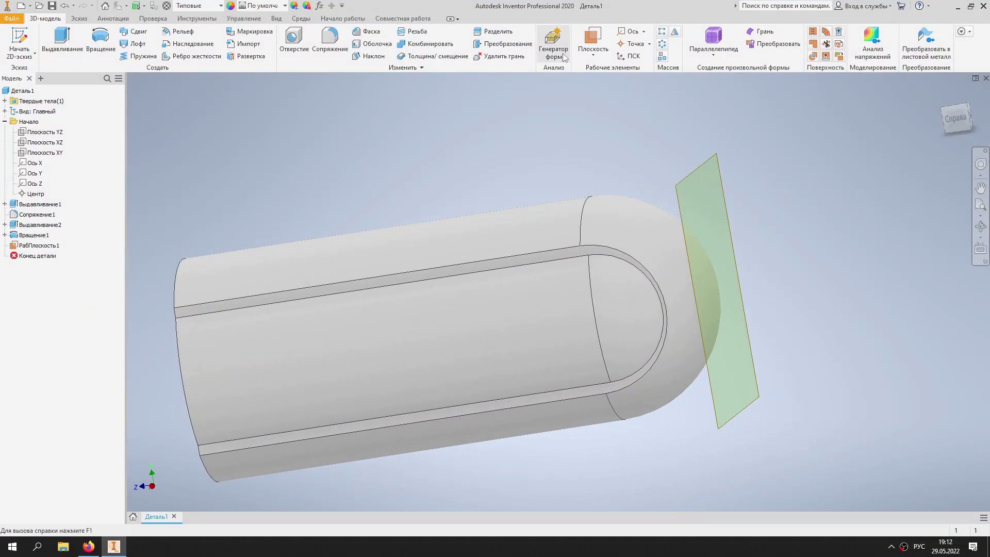
click(721, 243)
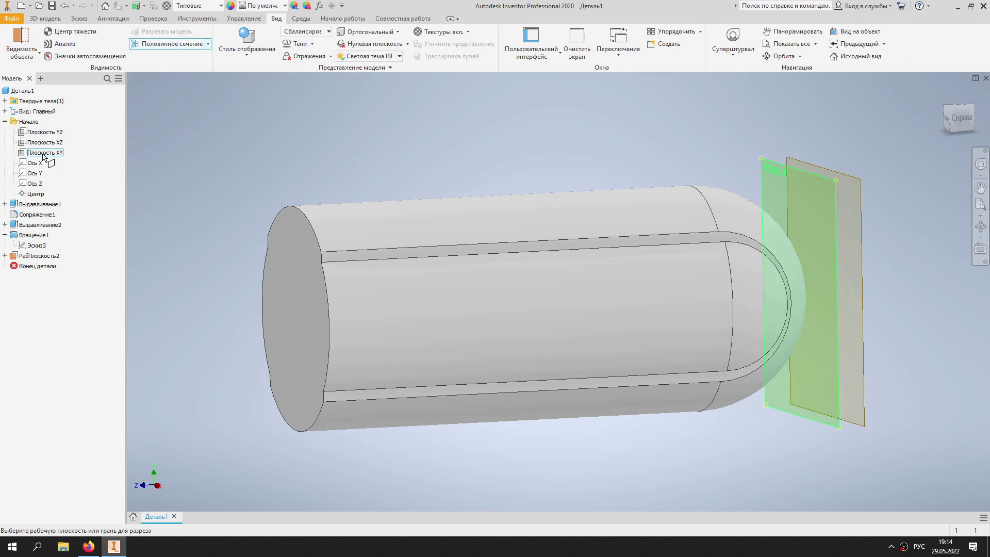
Half-section the view at the YZ plane and edit the revolve sketch Эскиз3.
click(48, 133)
key(Return)
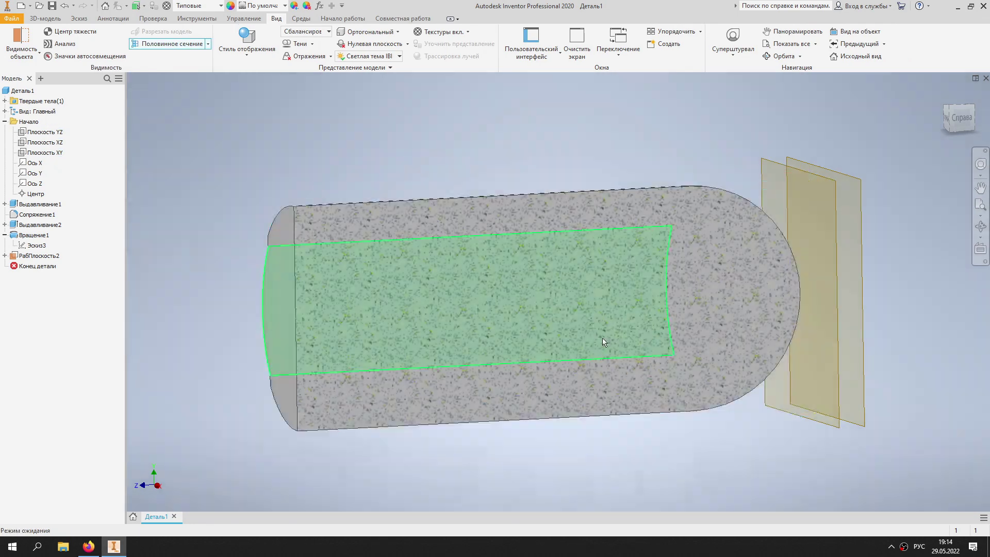
click(52, 20)
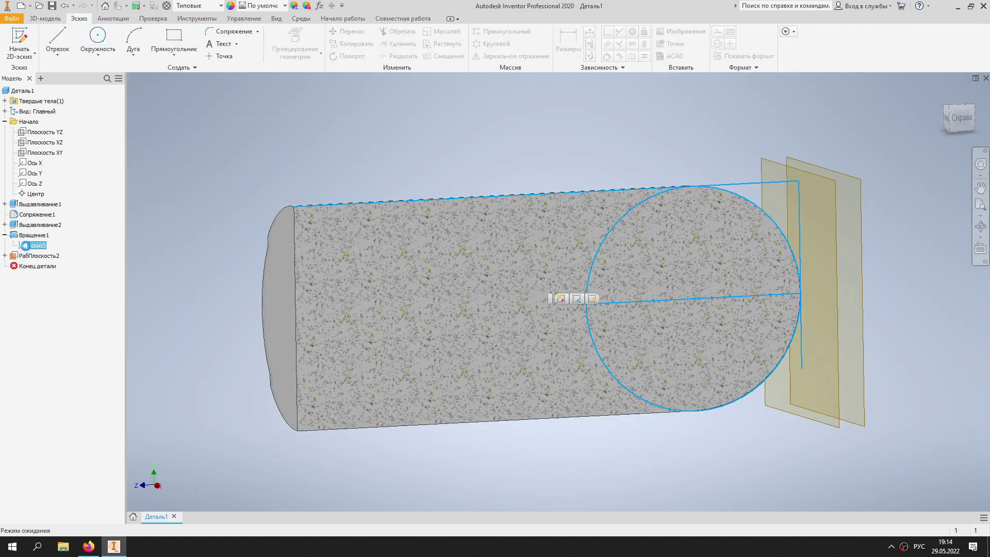
double_click(36, 246)
Draw a small triangular profile with 1.5 and 9 lines and finish the sketch.
key(l)
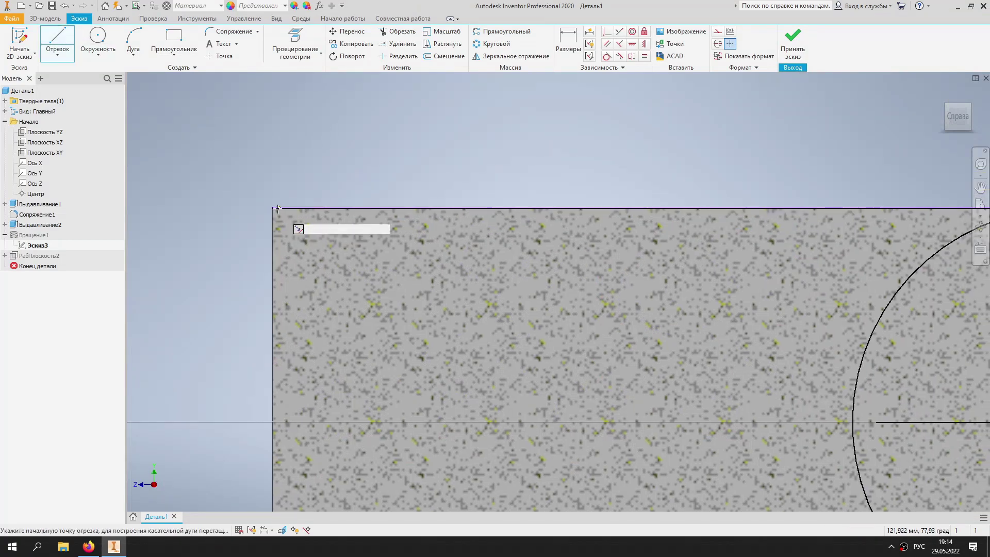
click(273, 209)
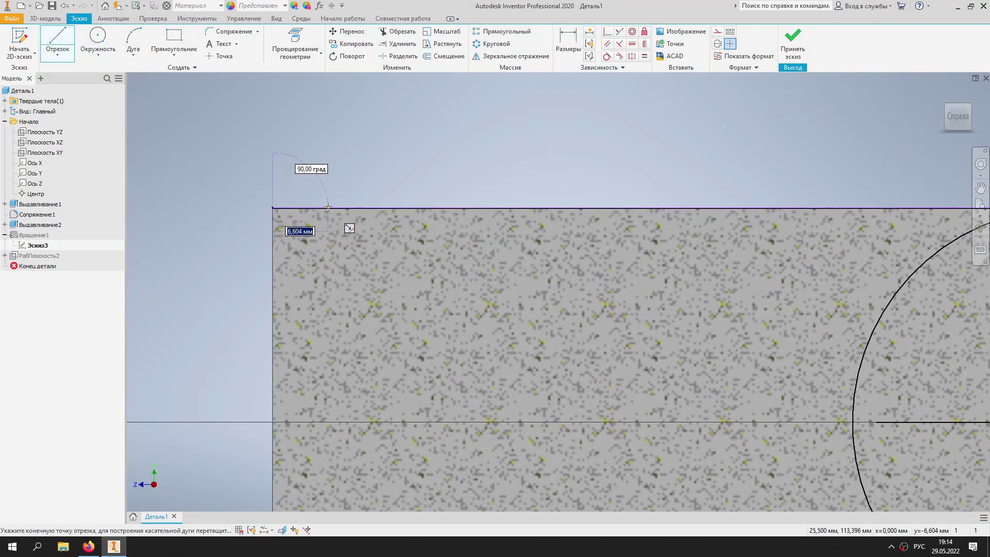
key(Return)
key(Escape)
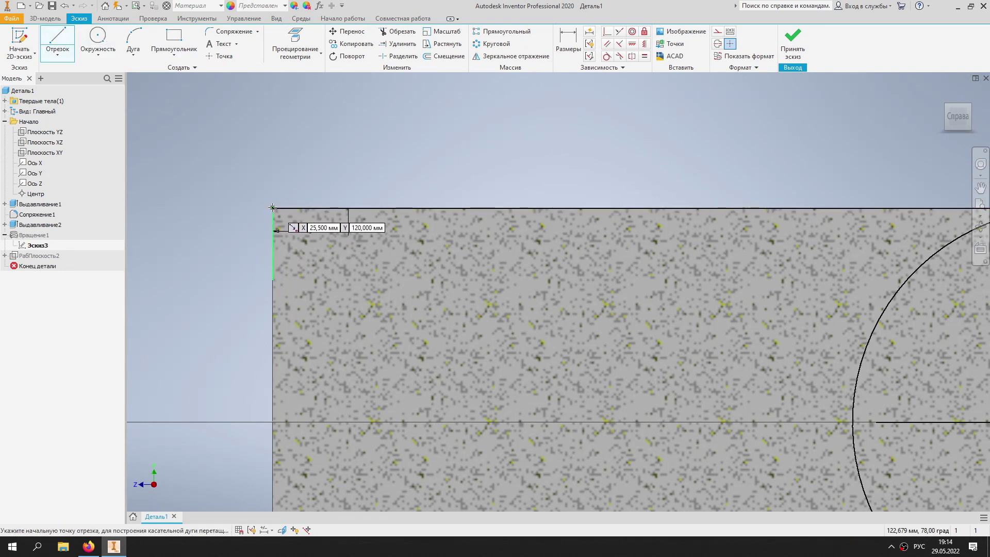
click(272, 230)
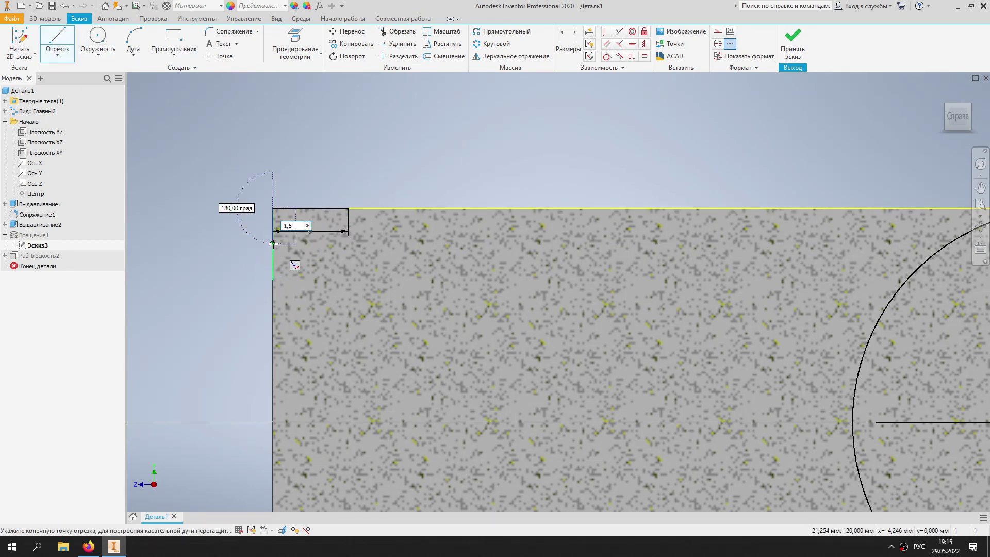
key(Return)
click(349, 208)
right_click(413, 142)
click(413, 172)
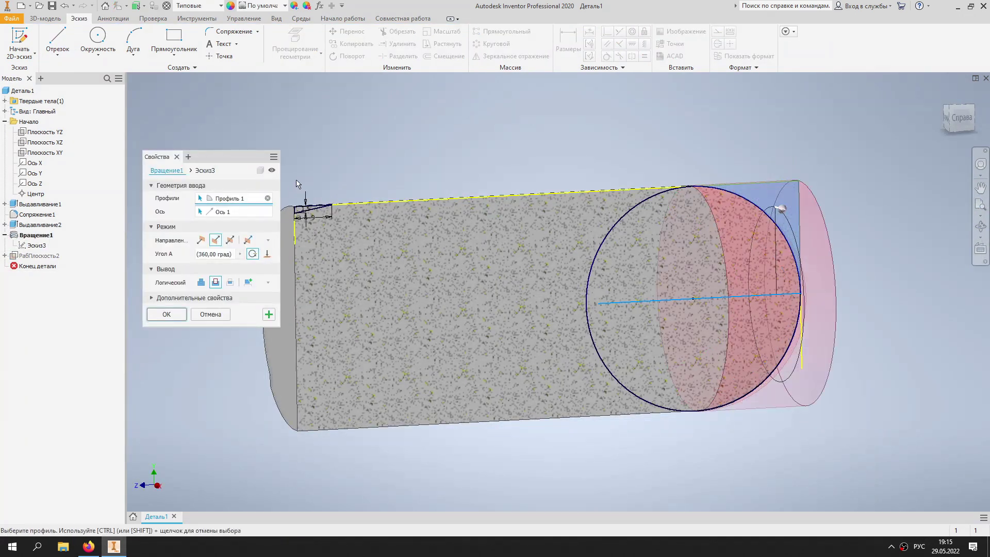
Add the triangle to Вращение1's profiles and apply the revolve.
scroll(273, 219, up, 5)
click(471, 183)
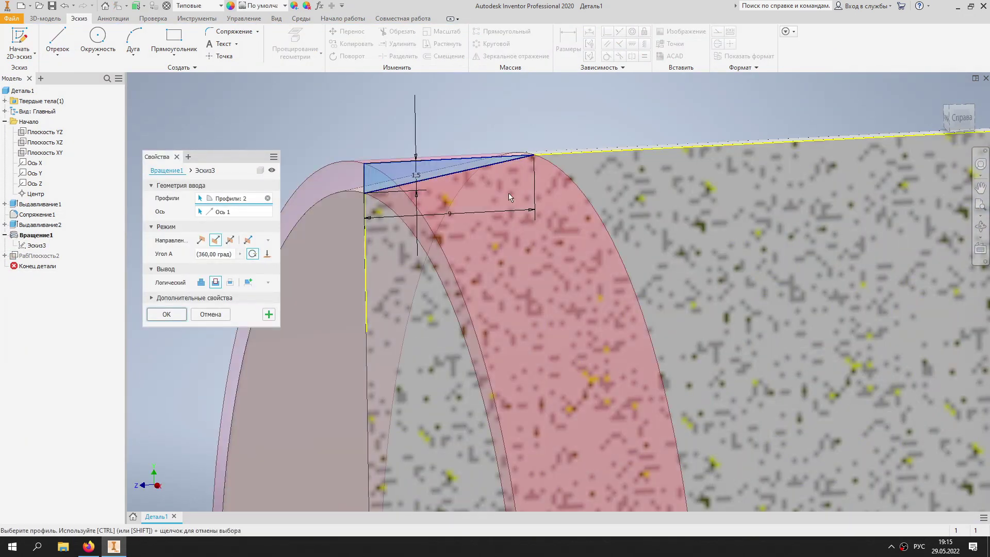
scroll(472, 184, down, 5)
click(167, 314)
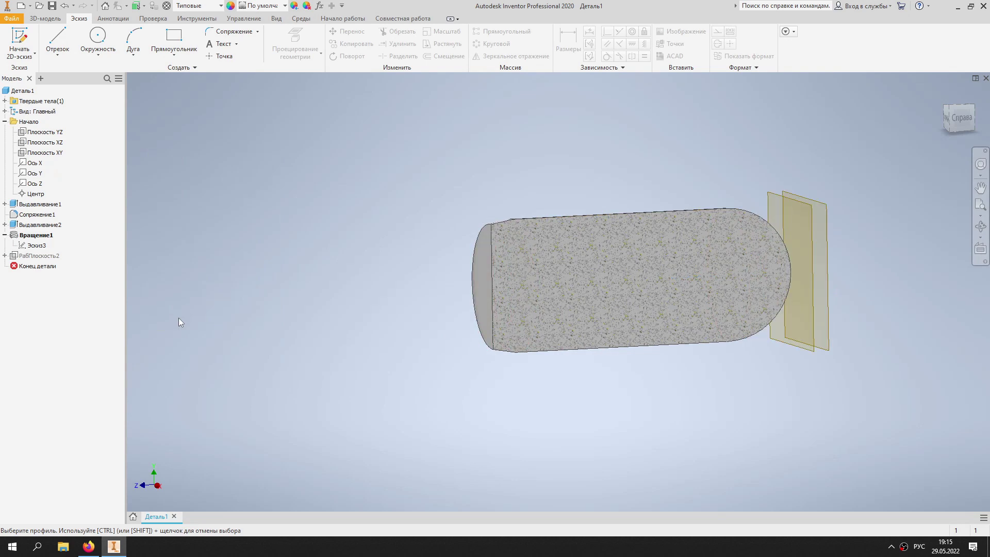
Set the visual style to Shaded with Edges.
click(277, 19)
click(273, 49)
click(186, 122)
mouse_move(409, 148)
shift+middle_down()
mouse_move(538, 254)
mouse_move(497, 250)
shift+middle_up()
Sketch a Ø29 circle centred on the offset work plane.
key(s)
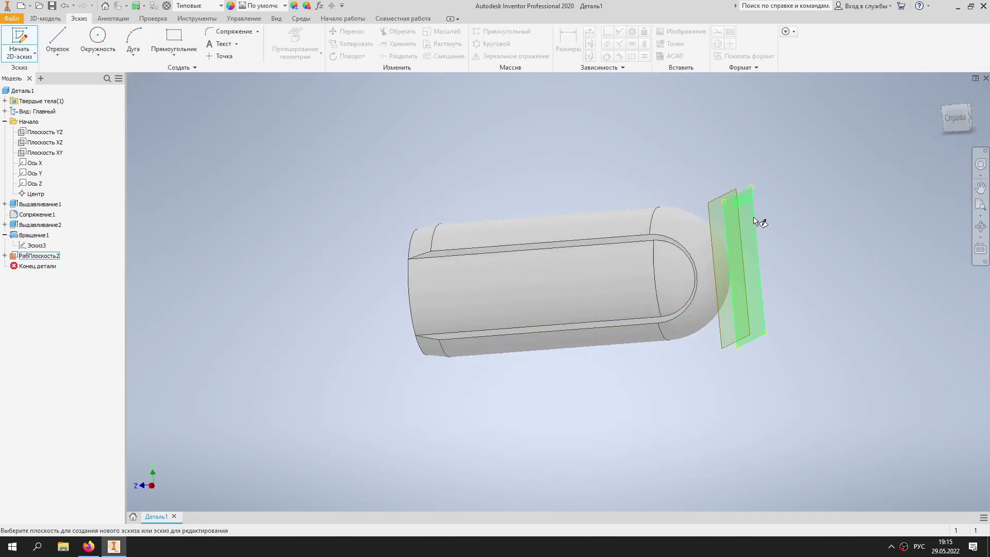
click(753, 218)
click(97, 38)
click(551, 292)
click(561, 161)
click(792, 41)
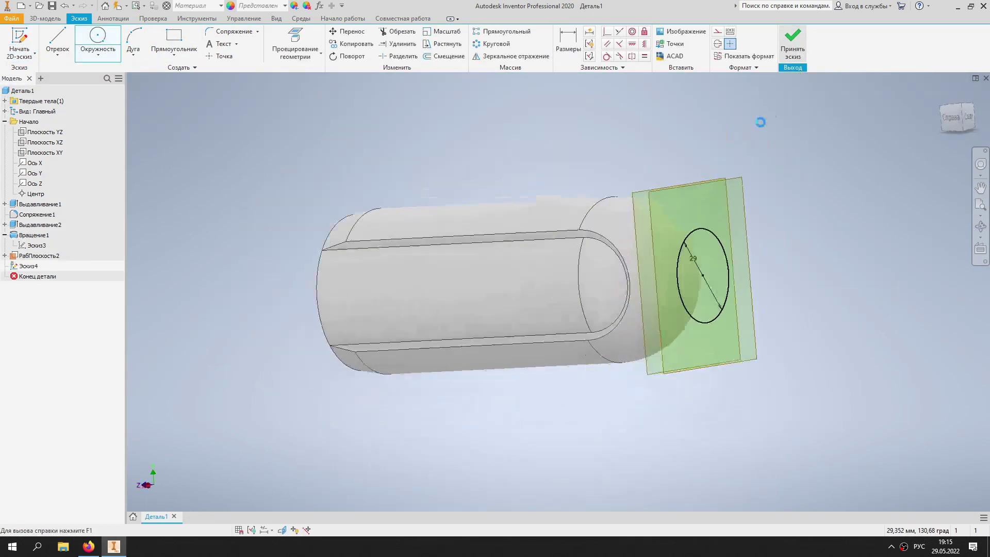
Extrude the Ø29 circle To face, forming the neck on the rounded end.
key(e)
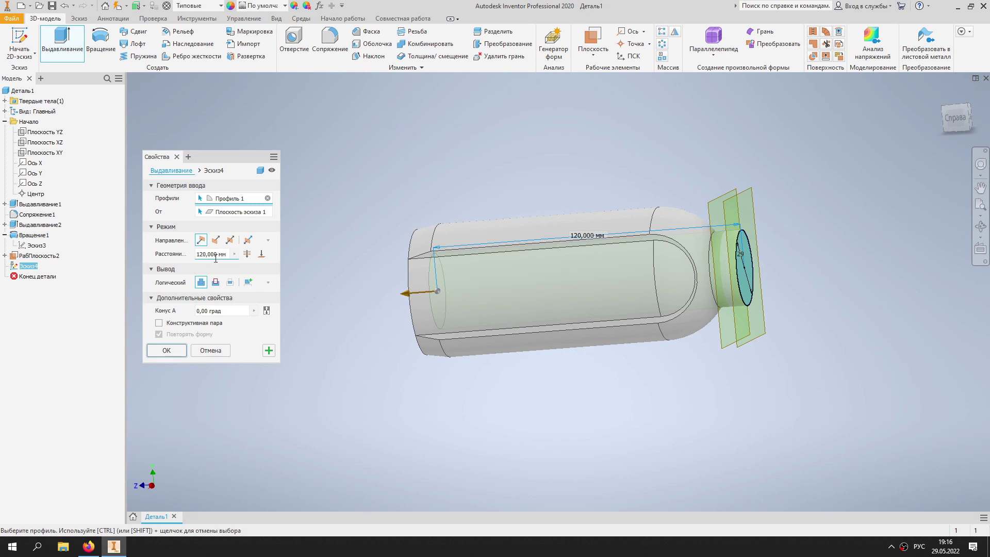
click(261, 257)
click(696, 242)
click(166, 350)
scroll(499, 356, up, 3)
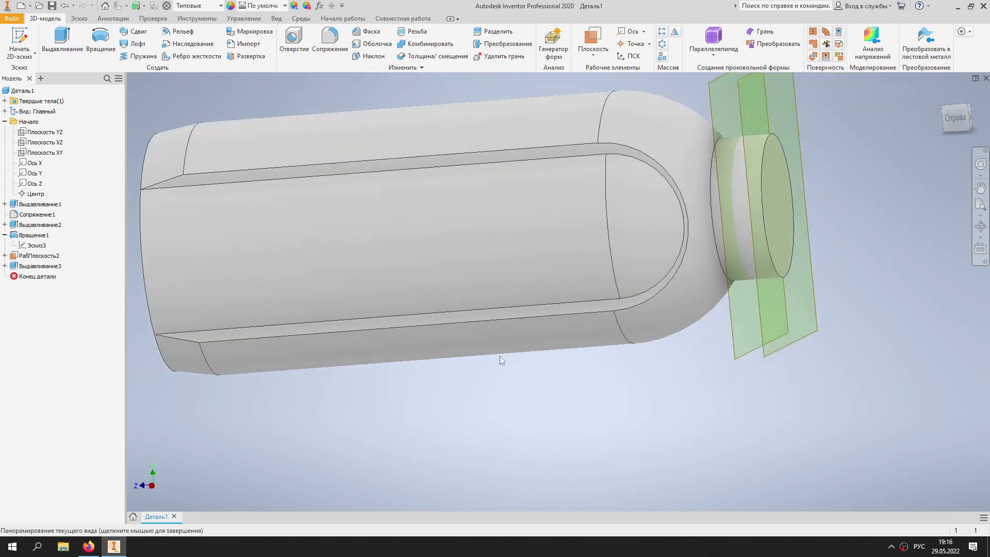
shift+middle_drag(751, 227, 566, 274)
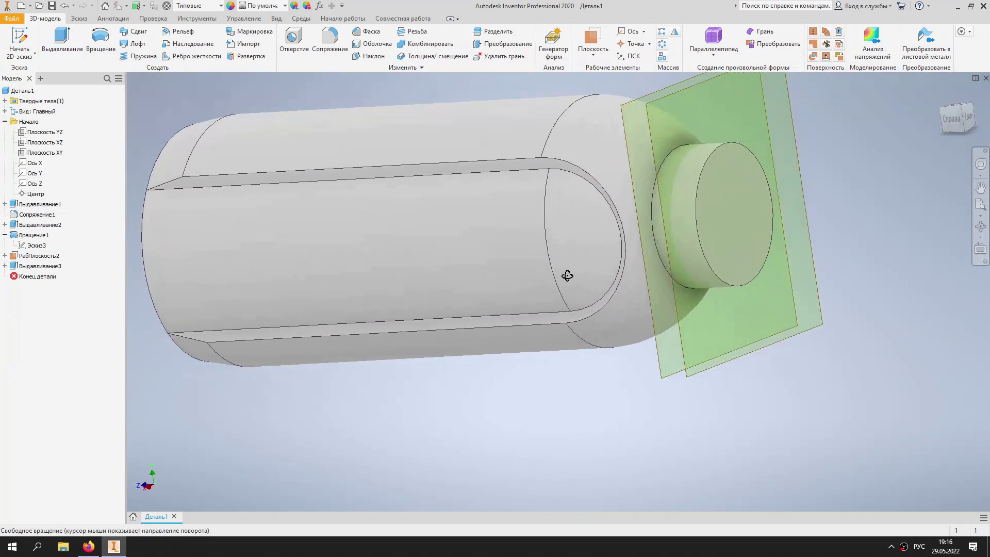
scroll(648, 259, down, 3)
shift+middle_drag(648, 259, 634, 259)
Sketch a circle matching the flat end face.
click(388, 245)
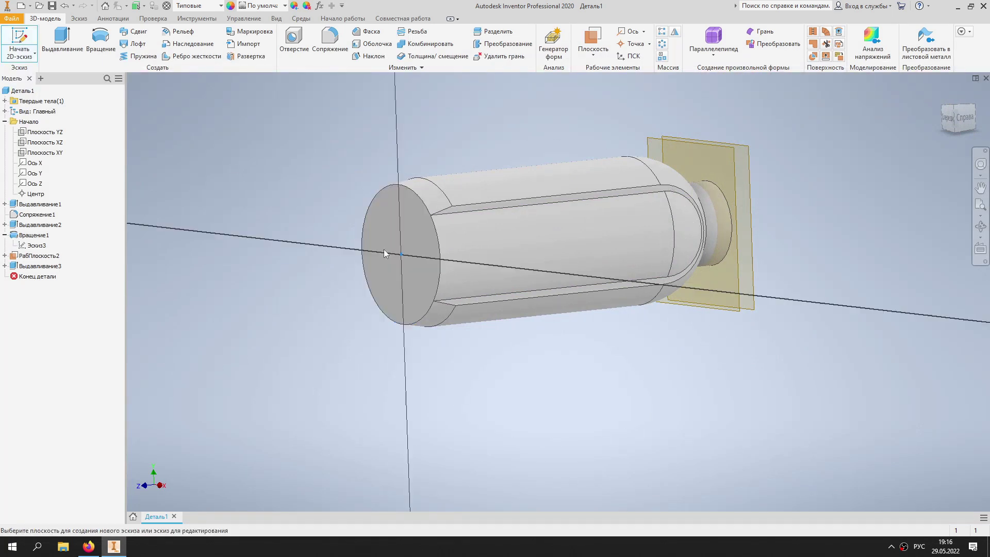
key(s)
key(c)
click(558, 291)
click(490, 289)
click(793, 41)
Extrude the end-face circle to lengthen the flat-ended cylinder.
key(e)
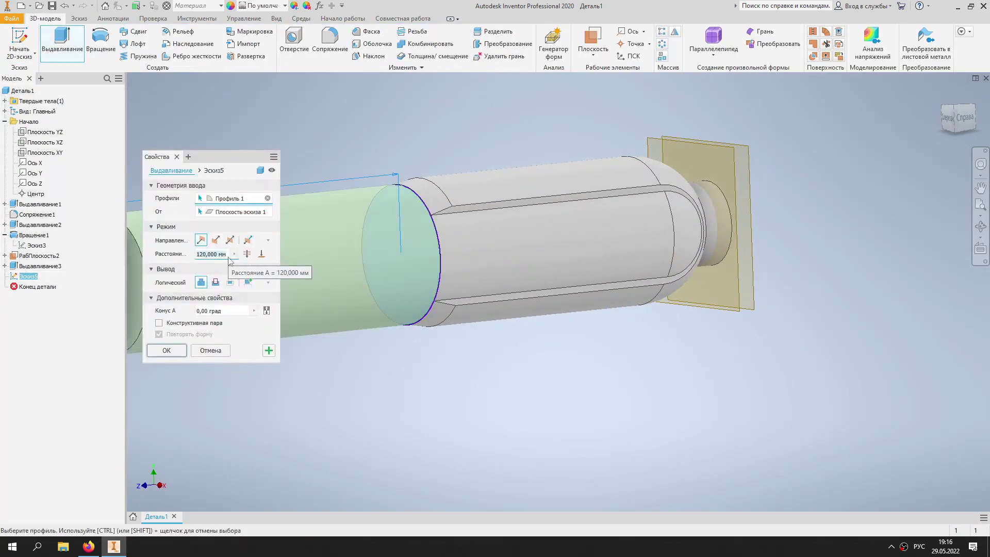
click(170, 354)
mouse_move(366, 379)
shift+middle_down()
mouse_move(624, 139)
mouse_move(516, 206)
shift+middle_up()
click(19, 41)
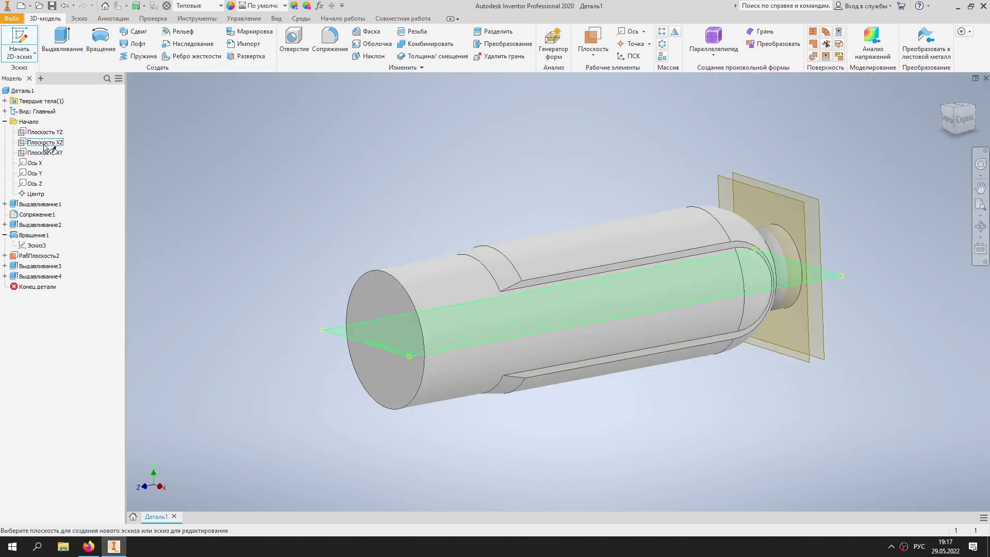
Sketch the nose profile on the YZ plane and revolve it into a cone.
click(45, 132)
key(l)
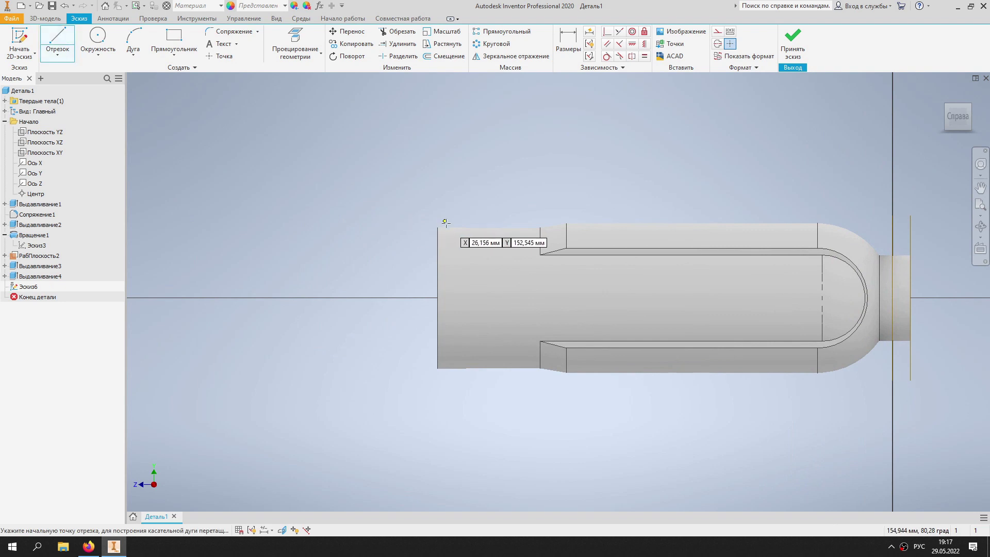
click(438, 227)
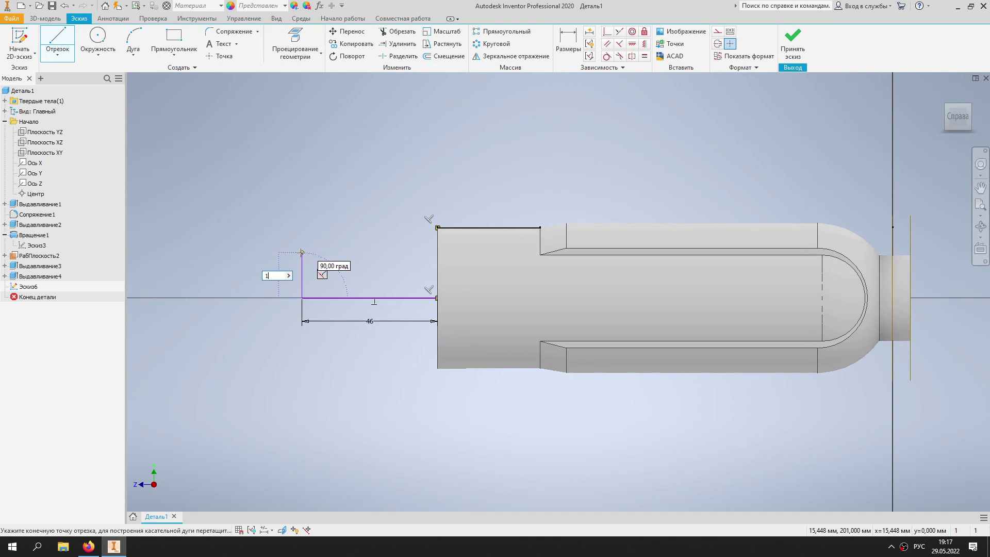
click(437, 227)
click(792, 42)
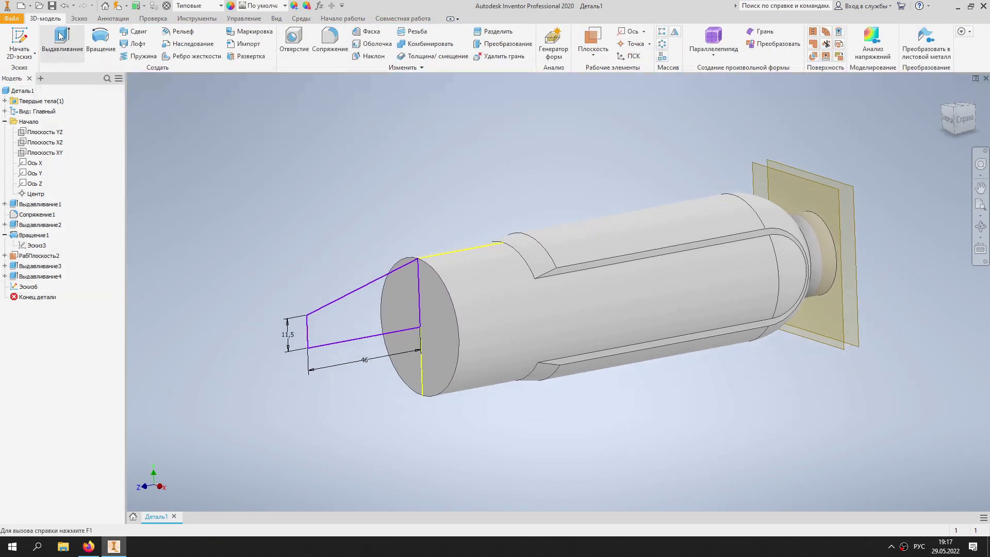
click(100, 39)
click(338, 346)
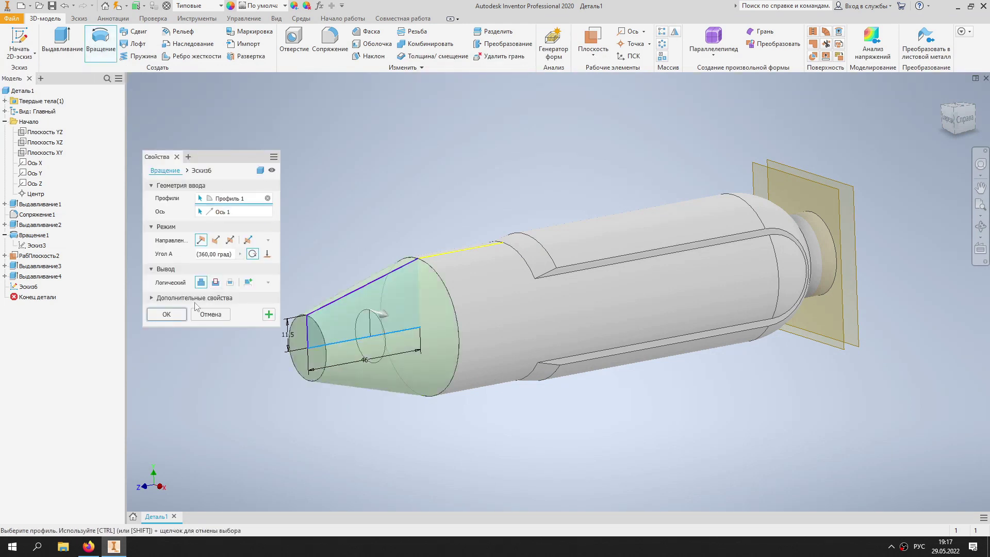
click(167, 314)
Extrude a 19 mm circle on the nose tip face into a short neck.
click(19, 37)
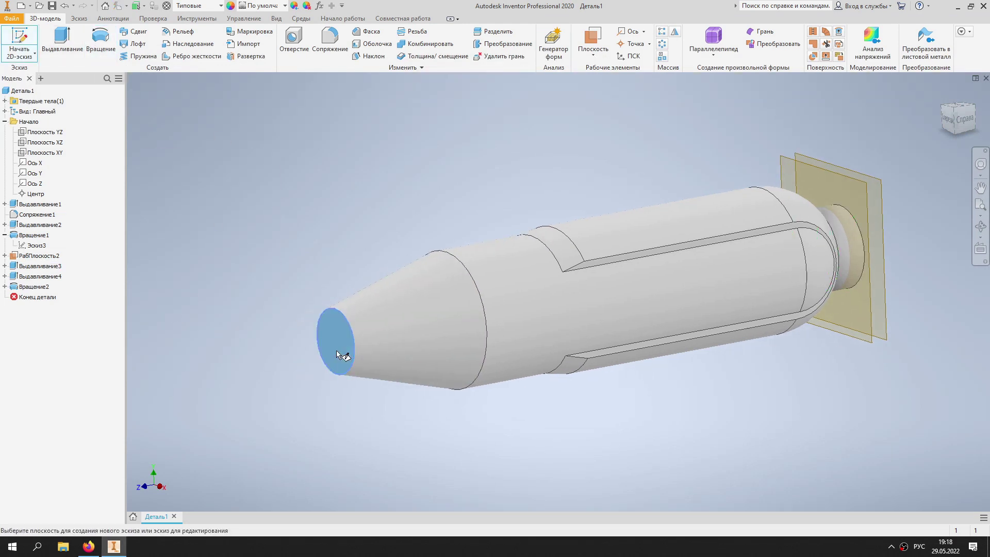
click(341, 352)
click(97, 39)
click(559, 292)
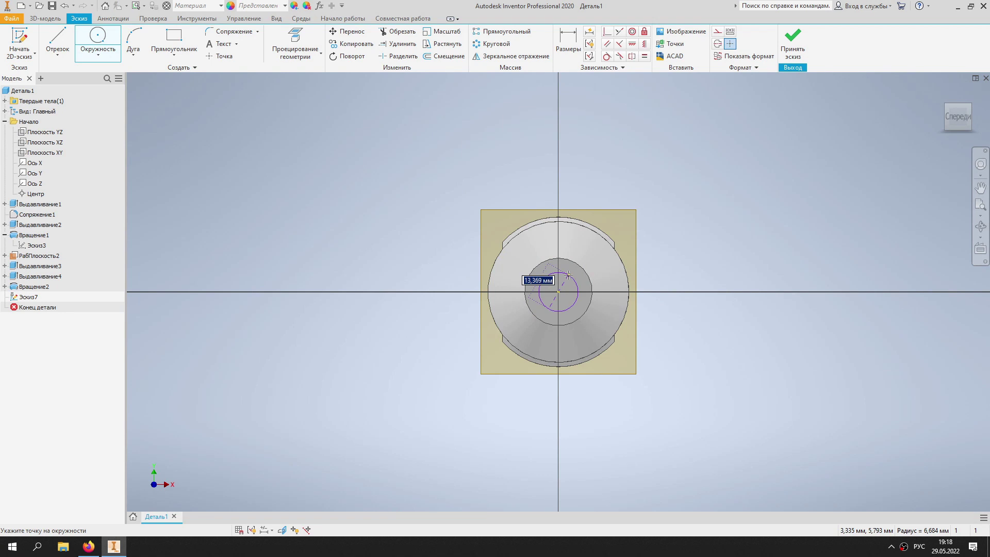
key(Return)
key(e)
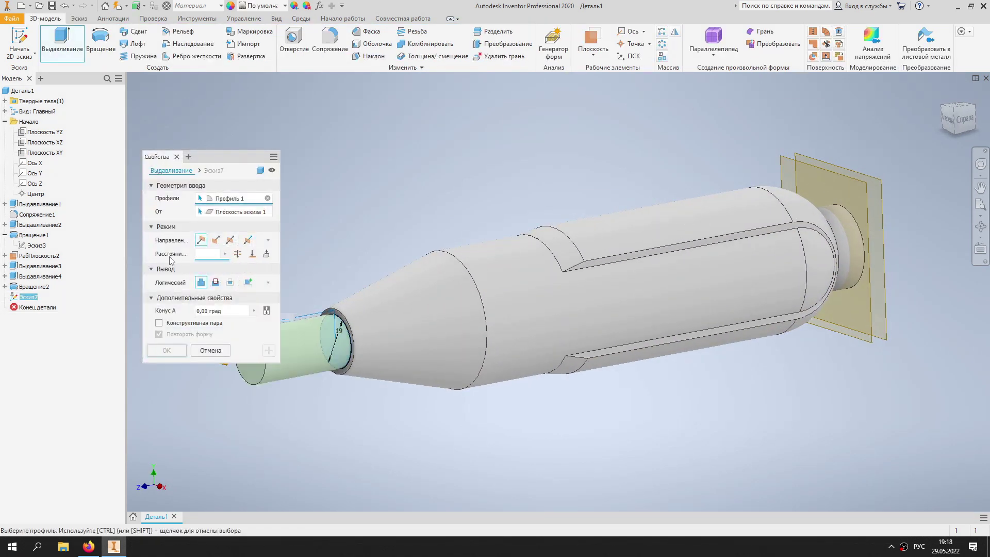
text(9)
key(Return)
mouse_move(464, 175)
shift+middle_down()
mouse_move(522, 287)
mouse_move(321, 169)
shift+middle_up()
click(372, 43)
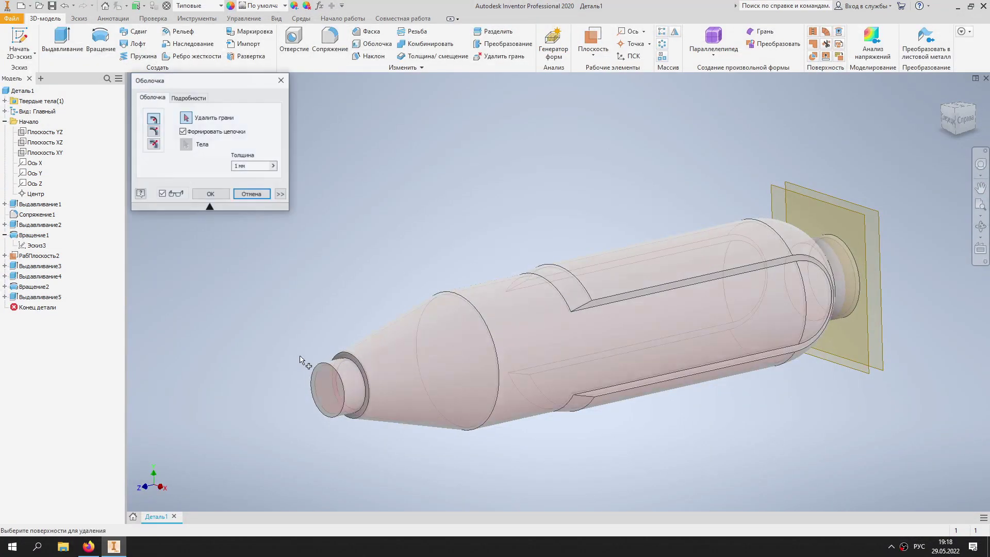
Hollow the part into a 1 mm shell and orbit to inspect the result.
click(215, 197)
mouse_move(450, 201)
middle_down()
mouse_move(485, 183)
mouse_move(289, 217)
middle_up()
right_click(23, 256)
middle_drag(514, 166, 464, 172)
right_click(49, 257)
click(303, 207)
right_click(650, 188)
mouse_move(668, 204)
shift+middle_down()
mouse_move(393, 203)
mouse_move(527, 283)
shift+middle_up()
right_click(693, 180)
mouse_move(694, 180)
shift+middle_down()
mouse_move(726, 187)
mouse_move(526, 106)
mouse_move(656, 227)
shift+middle_up()
right_click(694, 180)
Start a 4 mm fillet on the cone's circular edge and the neck ring edge.
key(f)
click(421, 291)
scroll(446, 268, down, 3)
middle_drag(444, 268, 419, 291)
click(301, 407)
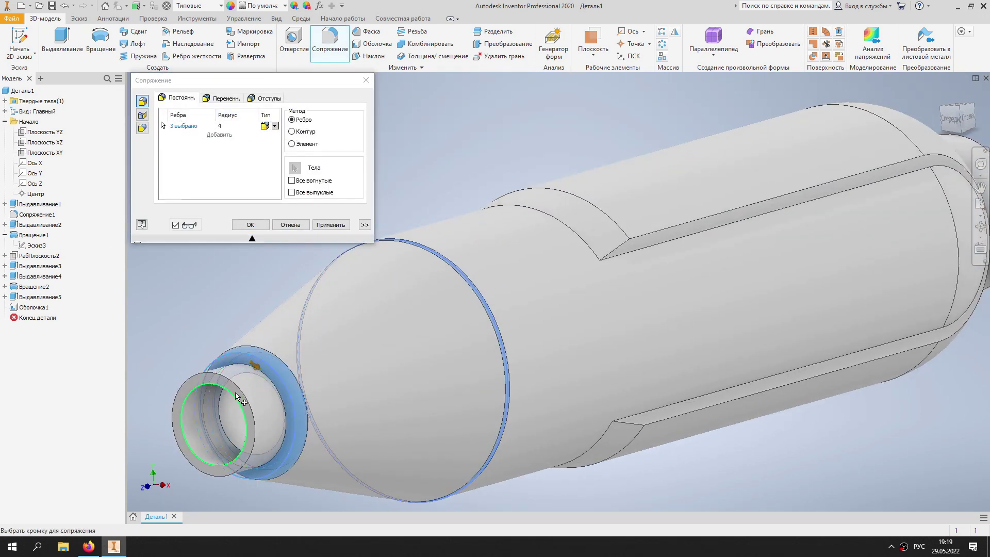
Apply the first fillet, then pick the large circular edge and neck edge at 4 mm.
ctrl+click(274, 388)
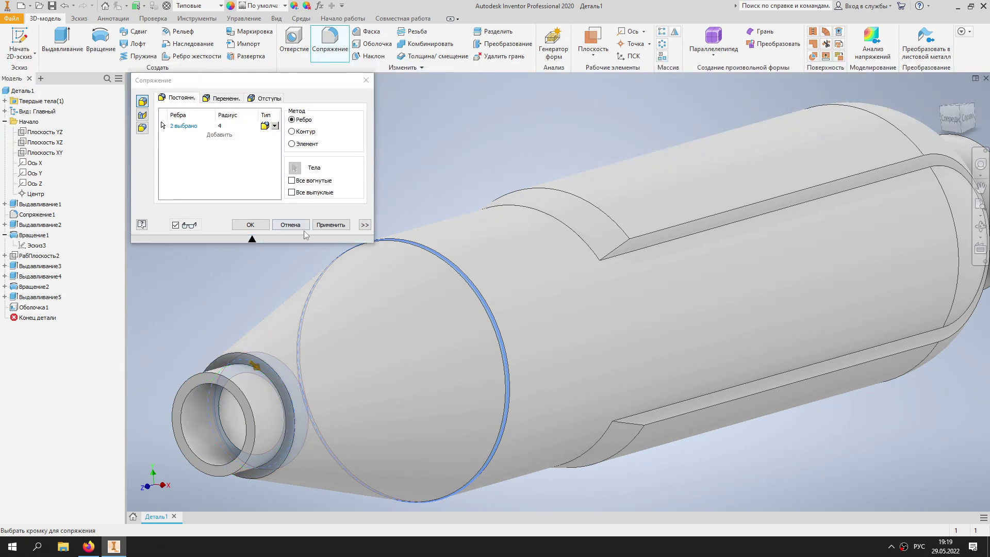
click(330, 224)
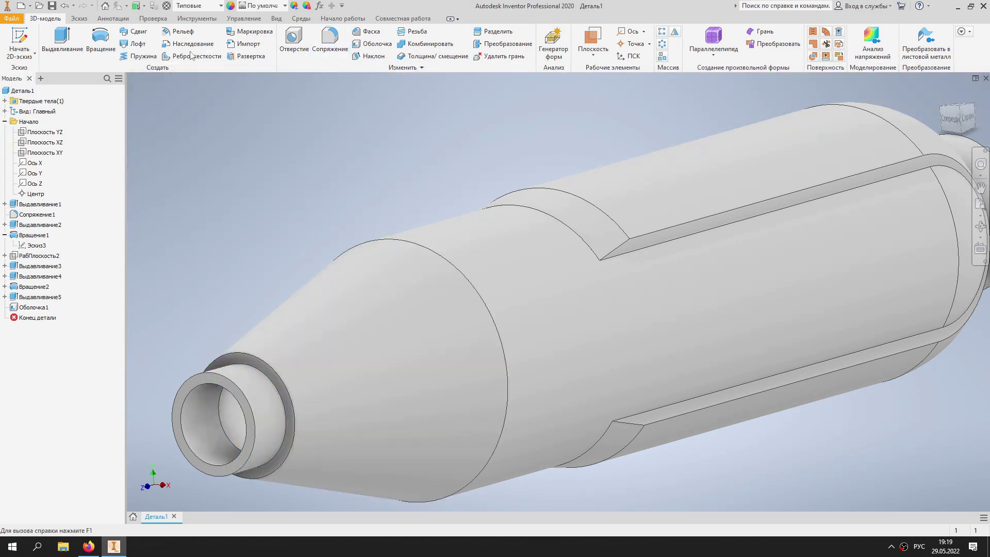
click(441, 261)
mouse_move(448, 141)
middle_down()
mouse_move(503, 247)
mouse_move(671, 309)
mouse_move(753, 179)
mouse_move(804, 189)
middle_up()
click(572, 279)
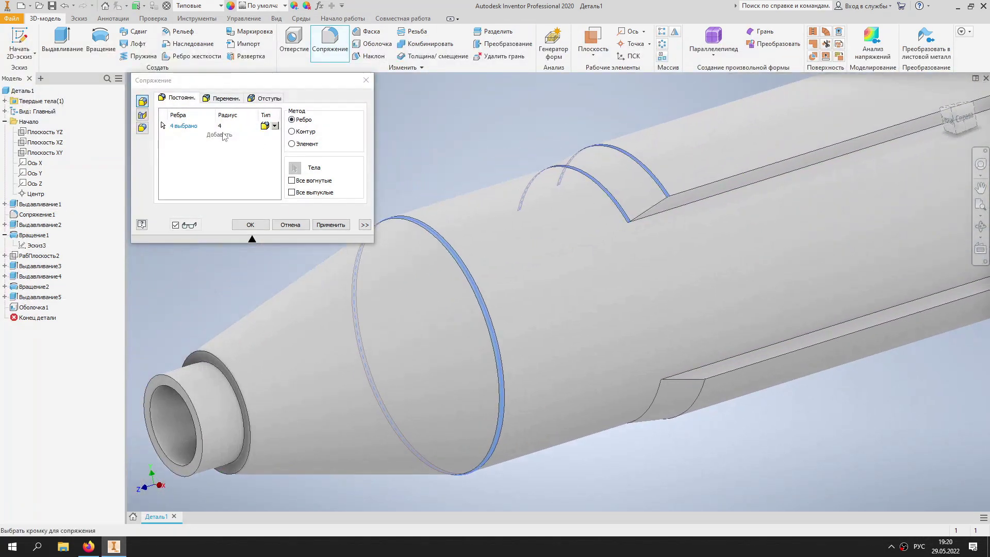
Add a second 1 mm edge set starting with the slot's edges.
click(219, 134)
click(645, 217)
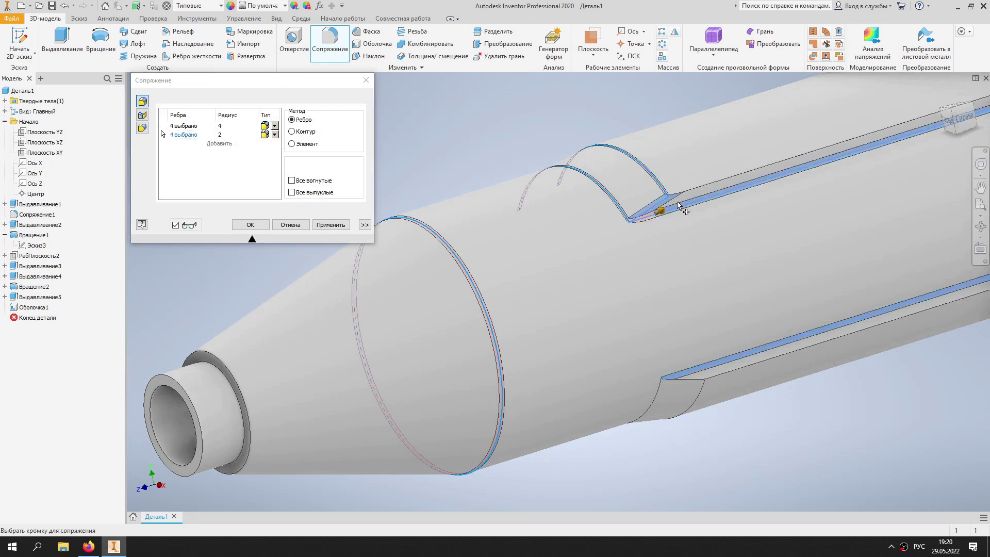
middle_drag(698, 216, 277, 318)
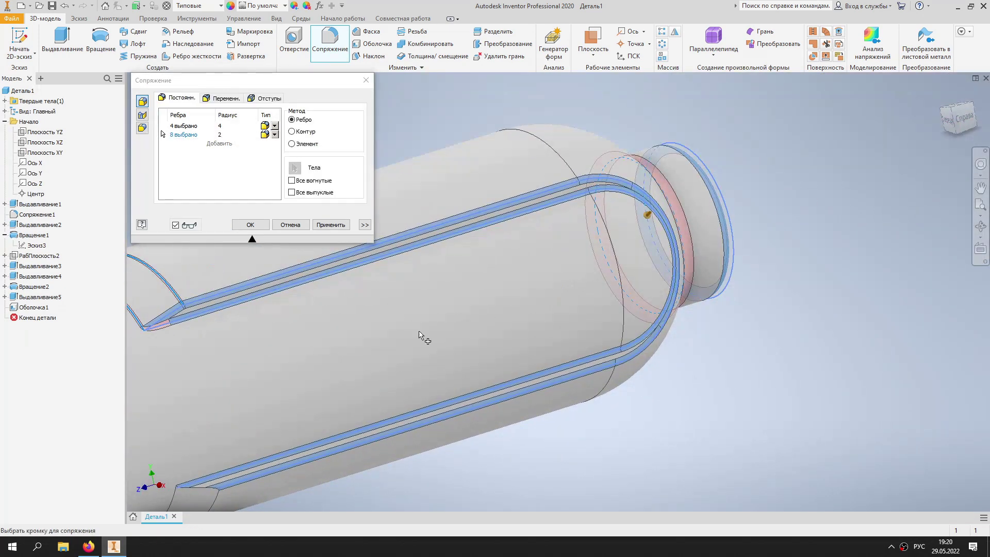
middle_drag(434, 331, 597, 304)
text(1)
mouse_move(639, 206)
middle_down()
mouse_move(489, 213)
mouse_move(389, 330)
mouse_move(820, 230)
middle_up()
Add the remaining slot edge chains to the 1 mm set and apply the fillet.
click(724, 384)
mouse_move(724, 384)
shift+middle_down()
mouse_move(586, 365)
mouse_move(683, 224)
mouse_move(692, 155)
mouse_move(559, 210)
mouse_move(435, 186)
mouse_move(485, 393)
shift+middle_up()
mouse_move(534, 287)
shift+middle_down()
mouse_move(488, 299)
mouse_move(729, 278)
mouse_move(671, 287)
mouse_move(659, 239)
mouse_move(597, 360)
mouse_move(634, 299)
mouse_move(435, 287)
mouse_move(238, 424)
shift+middle_up()
click(635, 352)
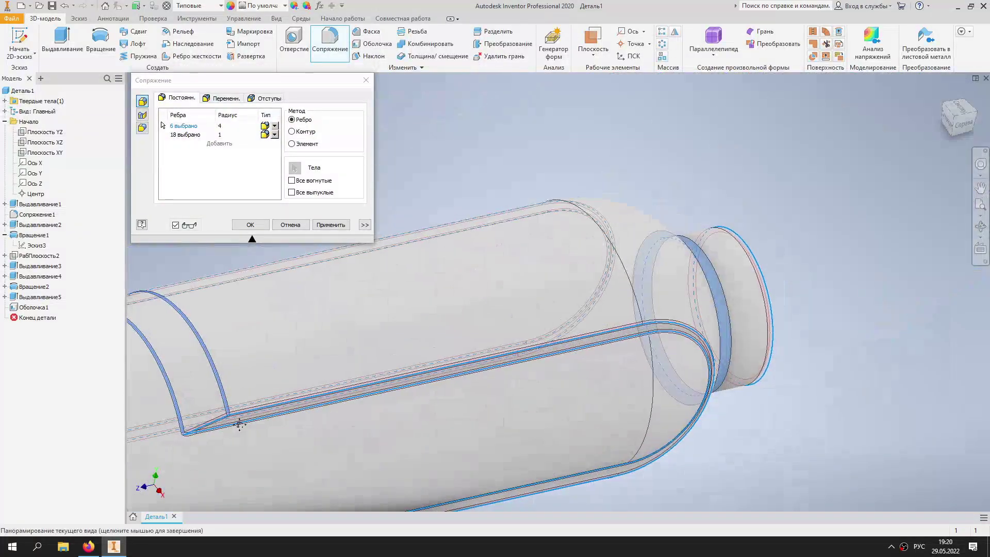
click(250, 224)
scroll(389, 206, down, 3)
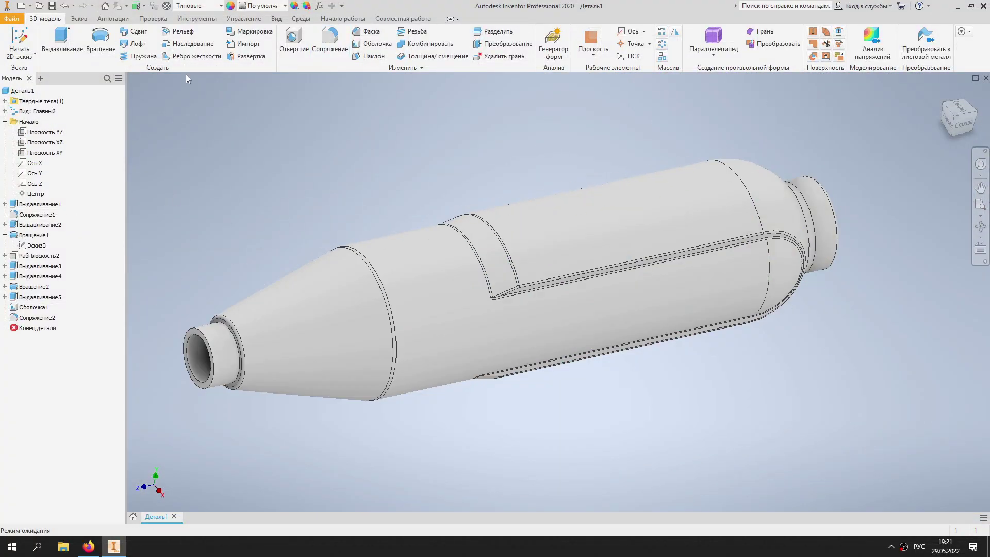
click(19, 44)
Sketch an 18 mm circle on the XZ plane, 95 from the end.
click(45, 142)
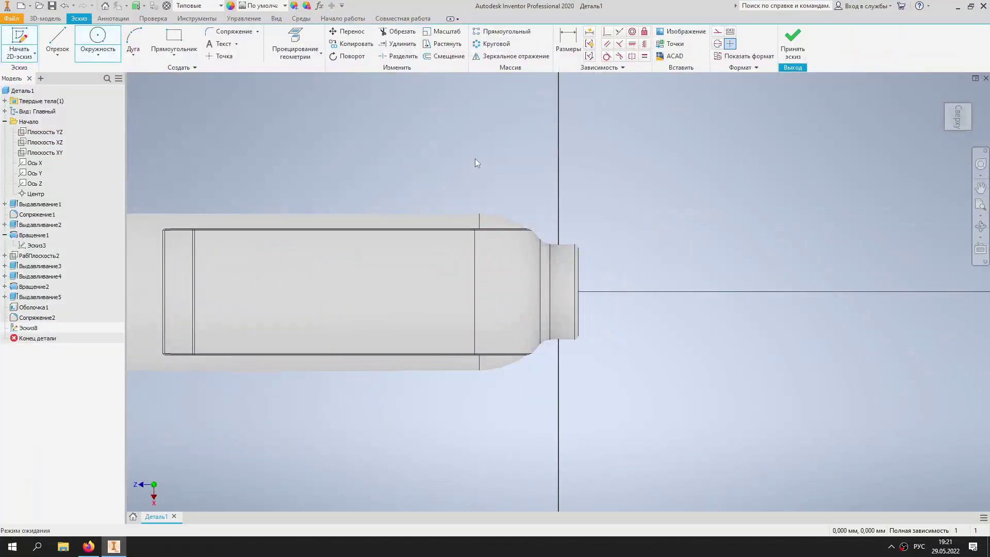
click(98, 37)
click(365, 292)
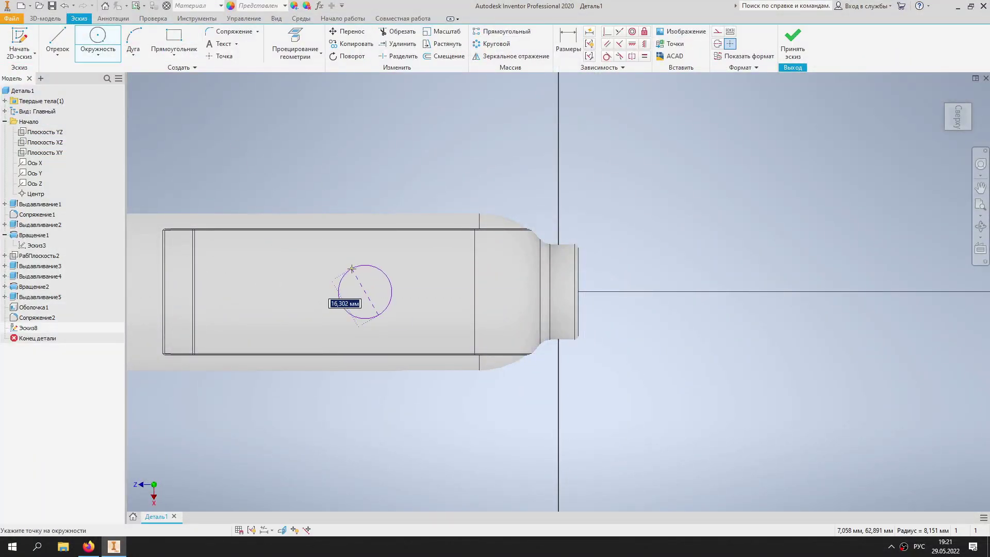
text(18)
key(Return)
click(575, 37)
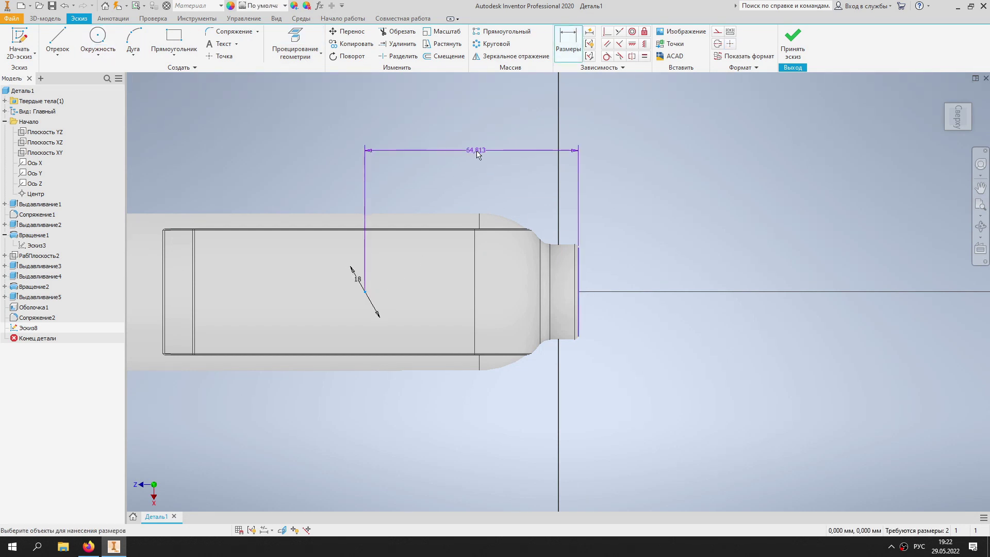
click(478, 154)
text(95)
key(Return)
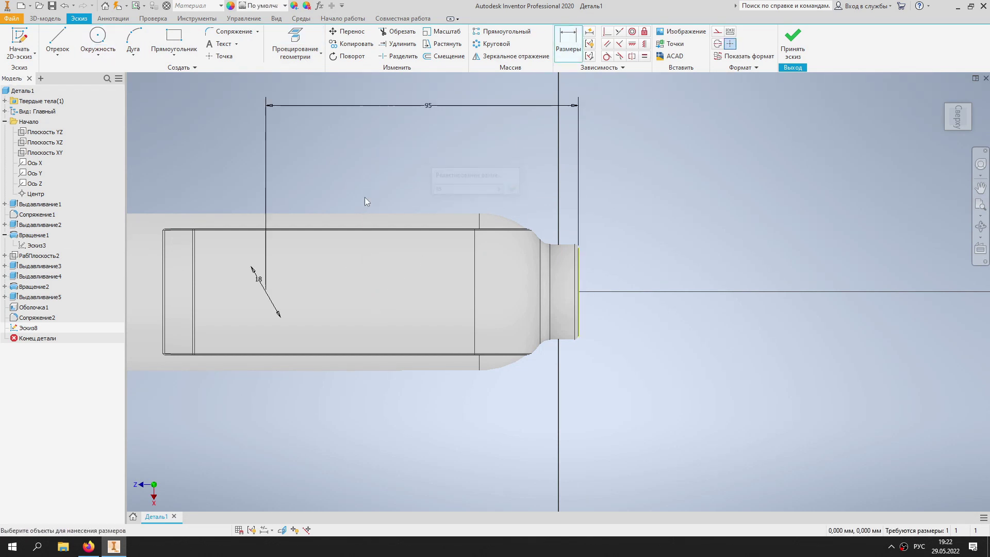
click(792, 43)
Extrude the circle symmetrically 59 mm to form the side boss.
click(62, 44)
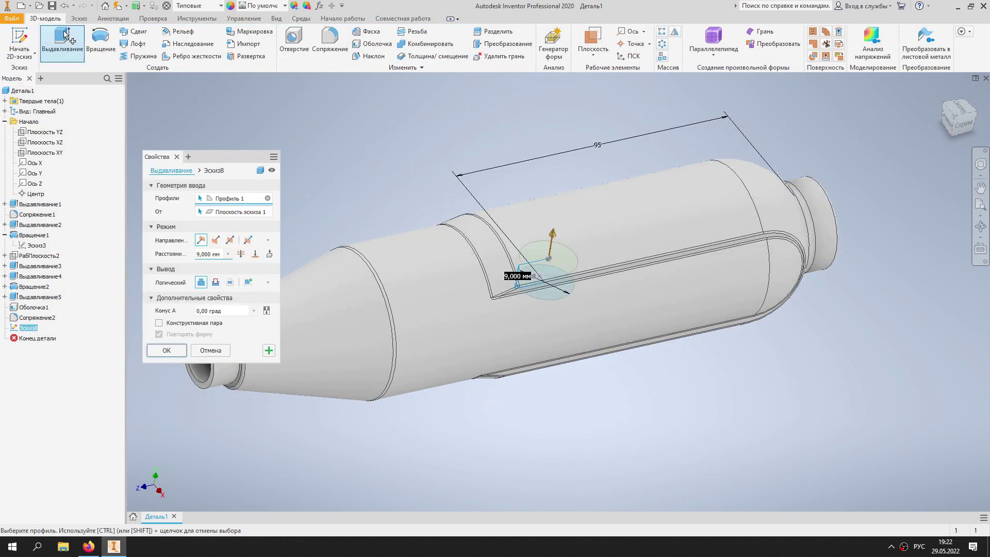
click(231, 241)
text(59)
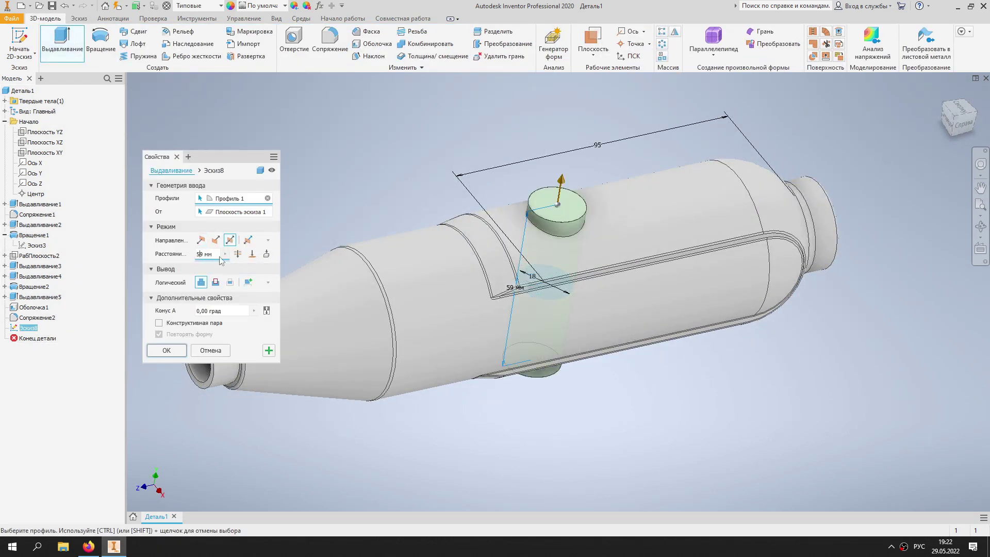
click(175, 354)
mouse_move(358, 199)
shift+middle_down()
mouse_move(482, 261)
mouse_move(515, 257)
mouse_move(559, 132)
mouse_move(627, 210)
mouse_move(515, 242)
mouse_move(413, 155)
shift+middle_up()
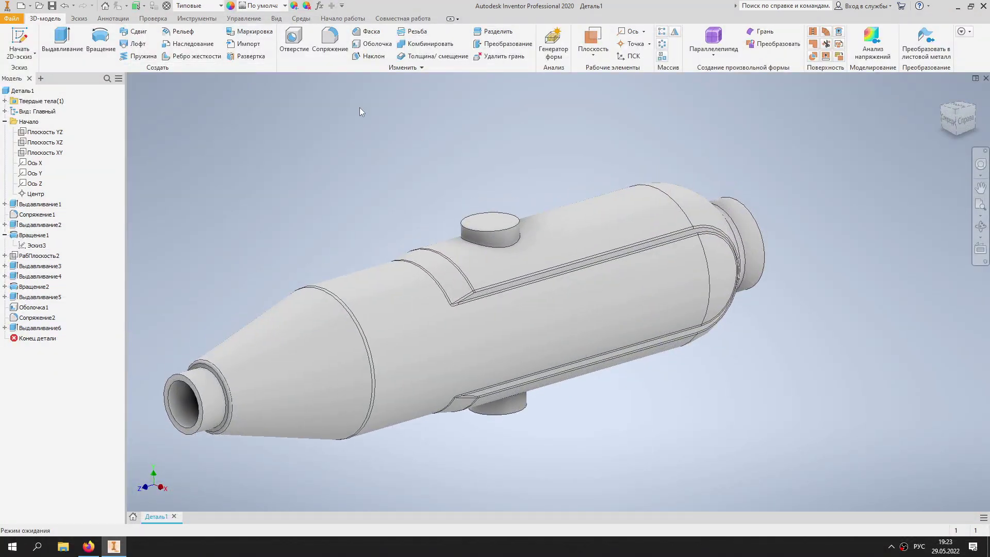
click(19, 49)
Draw a 33 × 18 rectangle in a new sketch on the XZ plane.
click(44, 142)
click(174, 41)
click(405, 268)
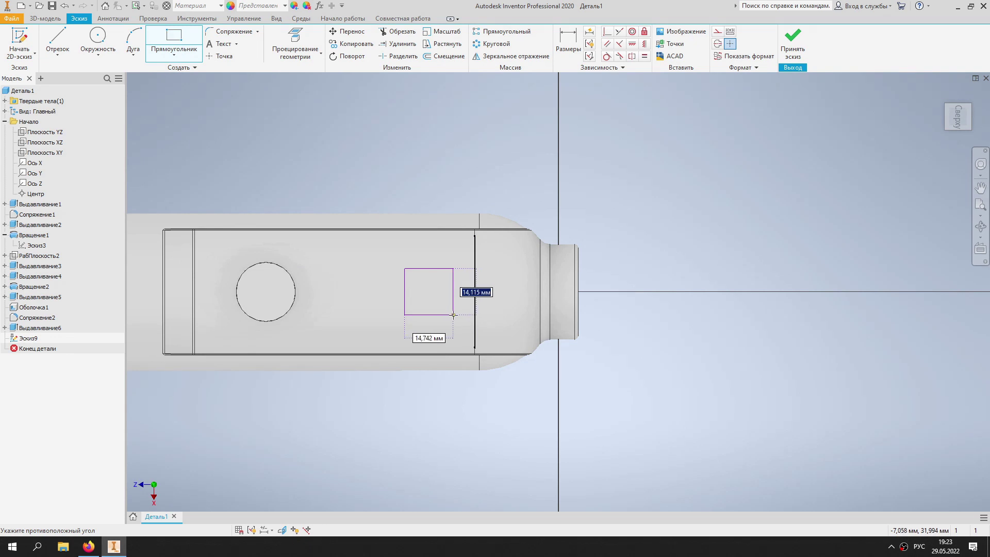
text(18)
key(Tab)
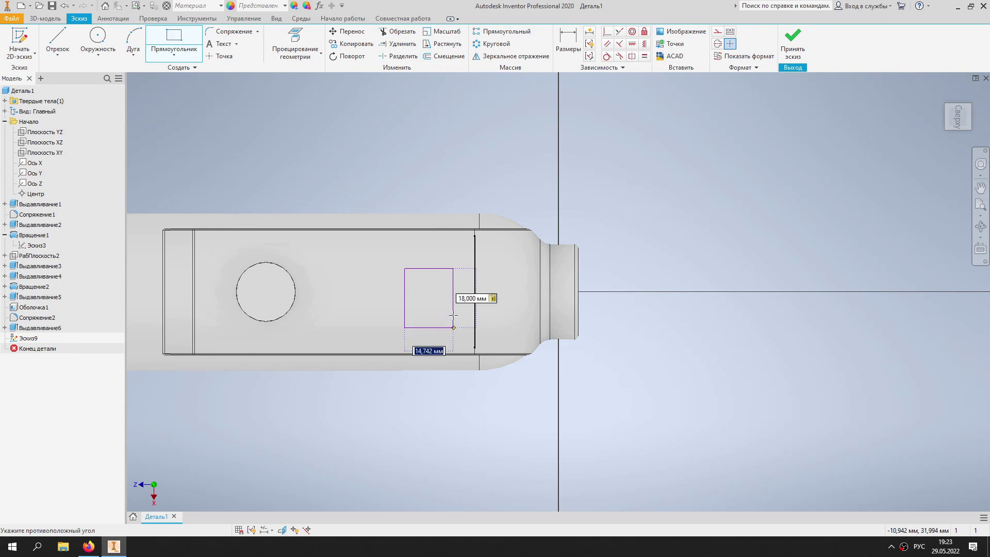
text(33)
key(Return)
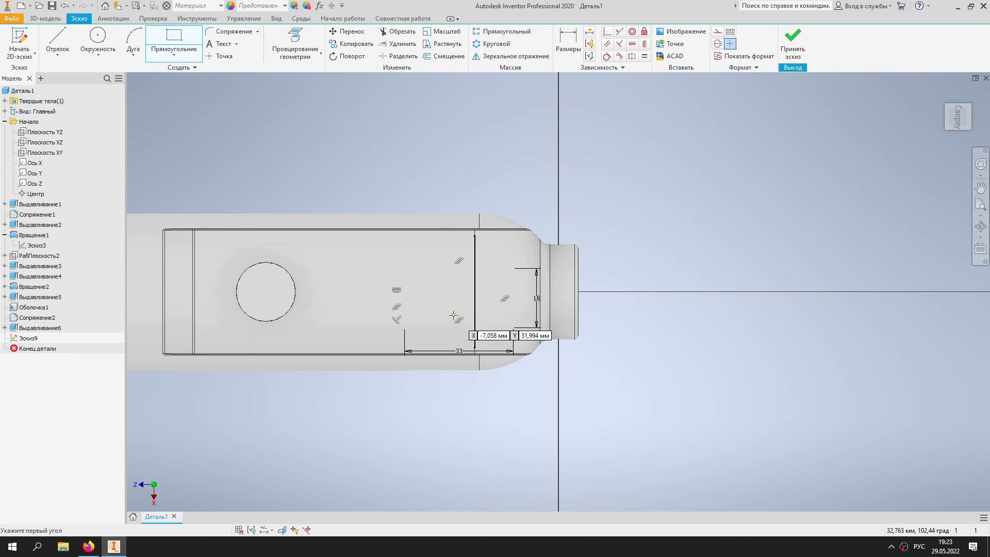
middle_drag(573, 207, 648, 216)
Show a half-section view of the model cut along the XZ plane.
click(277, 19)
click(233, 44)
click(175, 78)
click(42, 143)
click(311, 324)
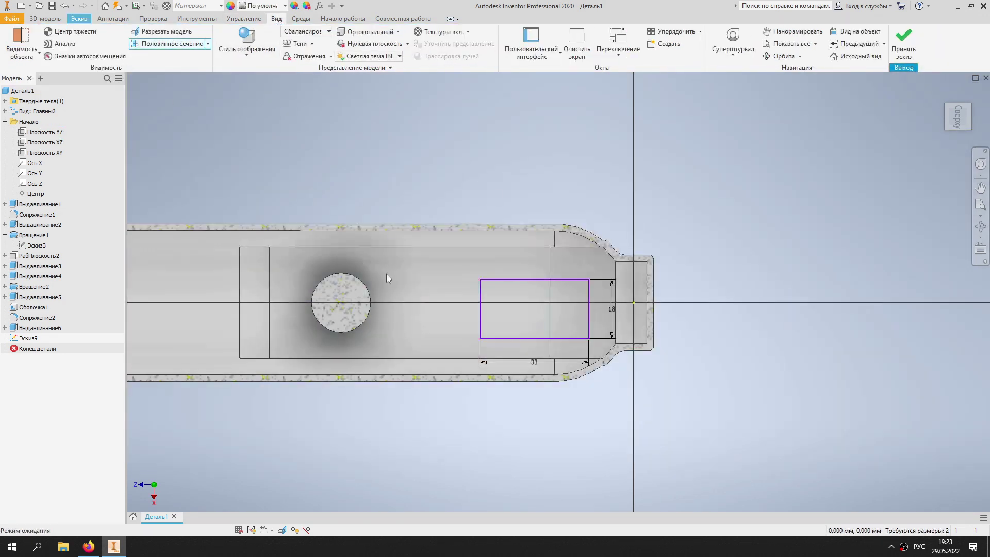
scroll(548, 218, down, 5)
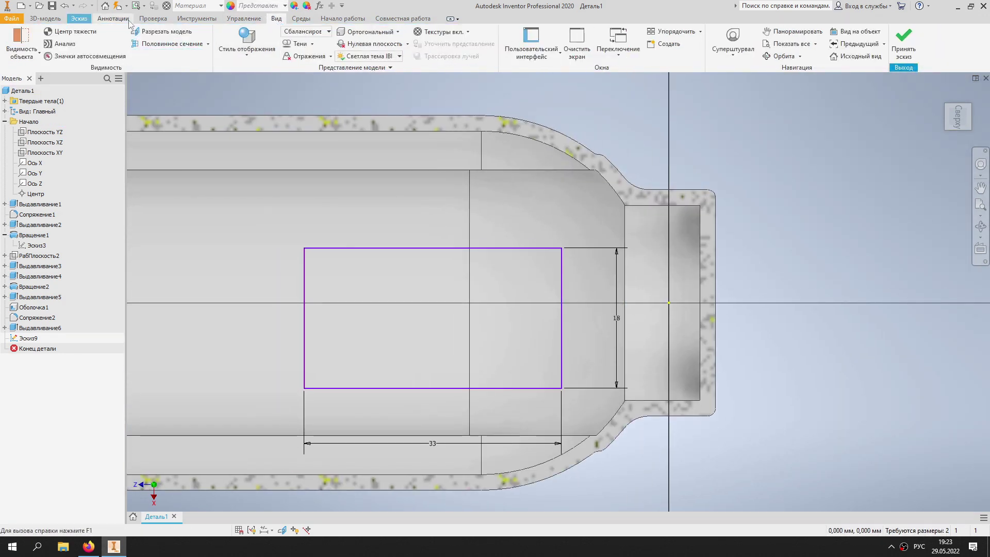
click(79, 18)
Center the rectangle on the axis, place it 22 from the end, and add an offset outline.
click(645, 44)
click(670, 303)
key(d)
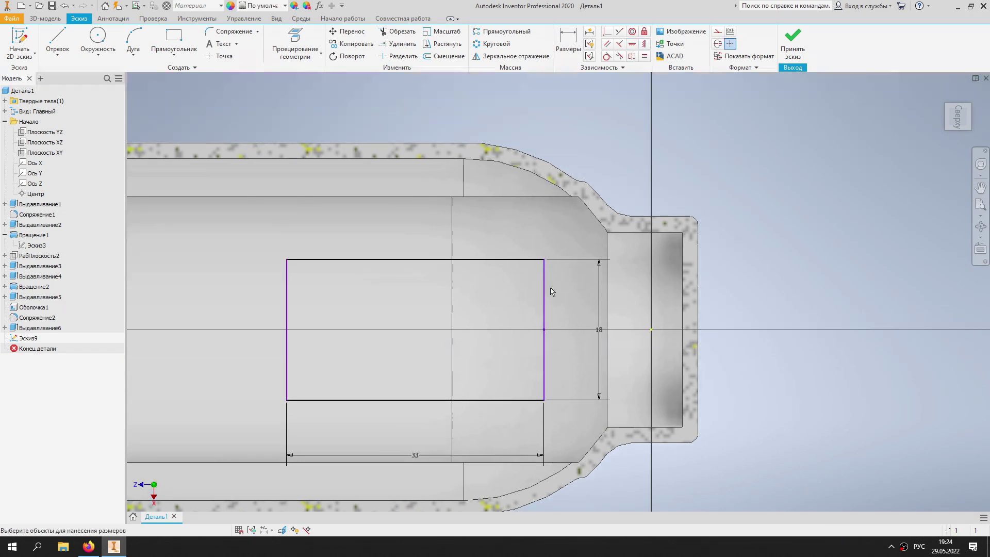
click(629, 172)
text(21)
key(Return)
double_click(635, 166)
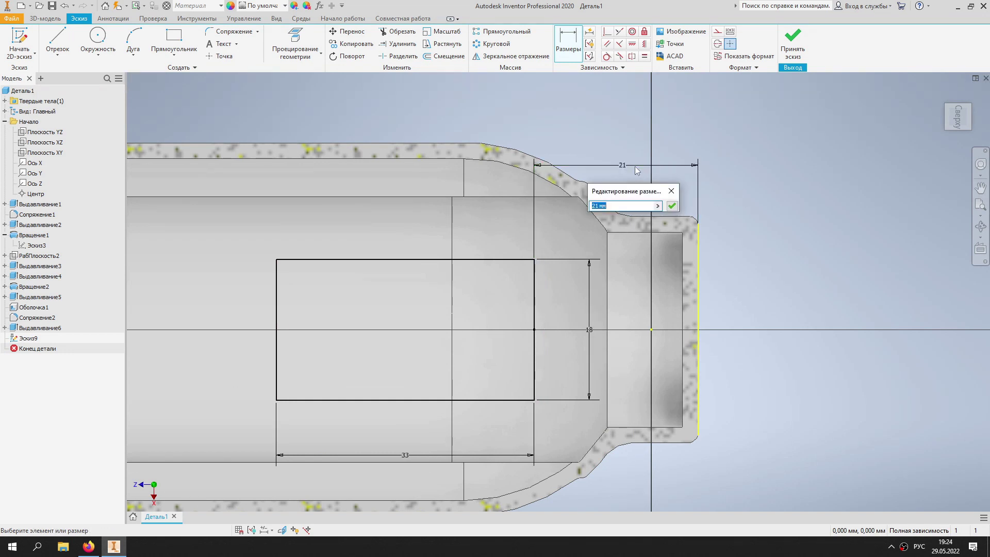
text(22)
key(Return)
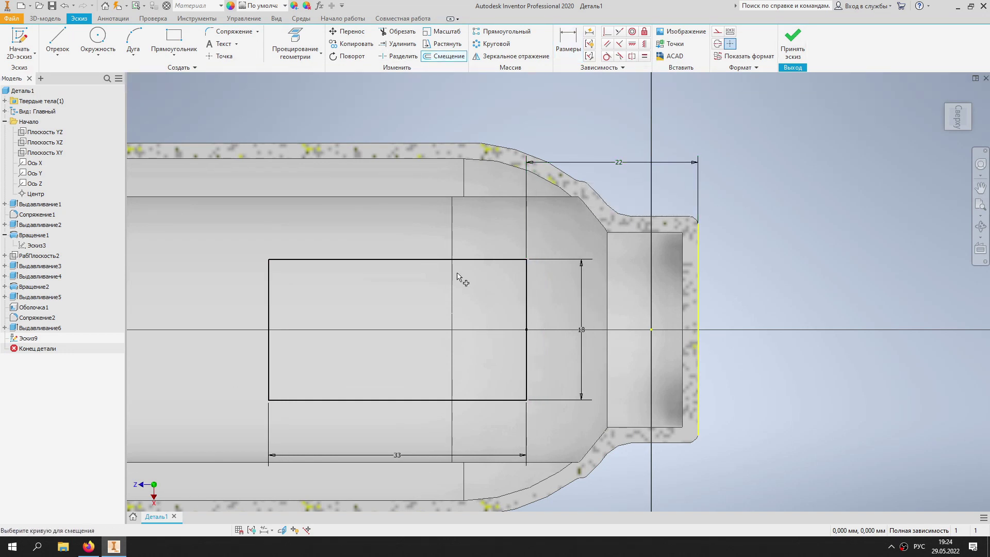
click(458, 260)
key(Return)
click(792, 43)
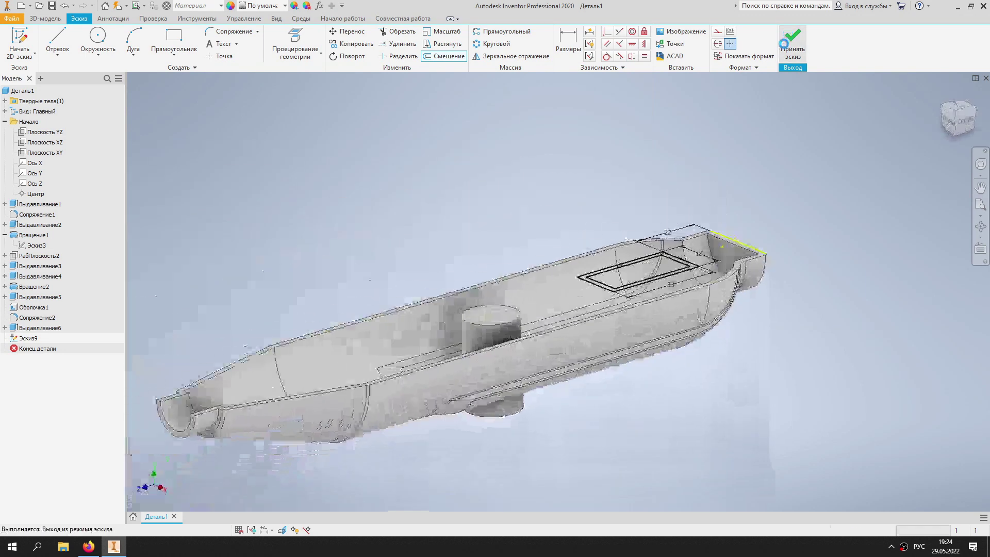
Extrude the offset rectangular ring profile 59 mm.
click(61, 39)
scroll(577, 403, up, 5)
click(593, 355)
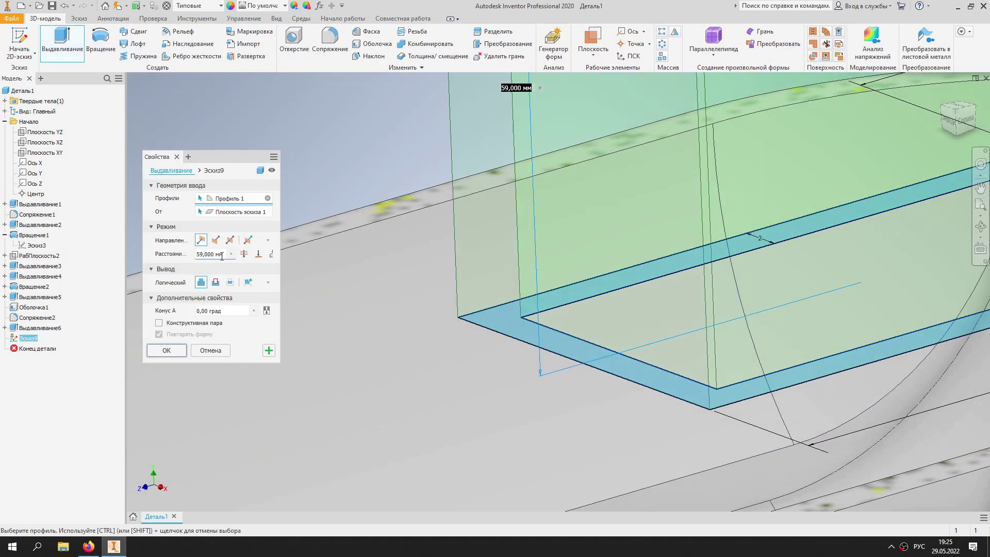
key(Return)
scroll(502, 280, down, 10)
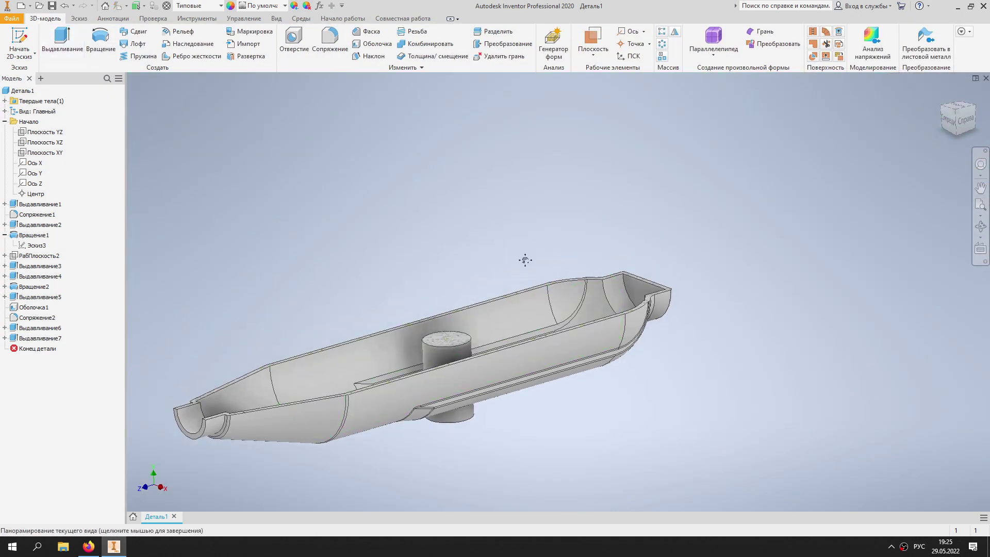
mouse_move(524, 259)
shift+middle_down()
mouse_move(574, 370)
mouse_move(566, 274)
shift+middle_up()
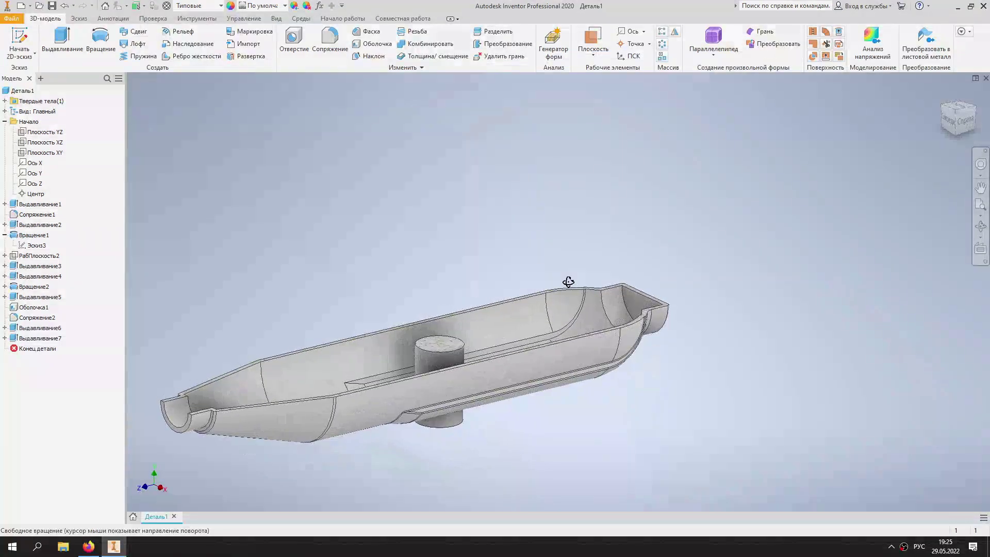
click(11, 33)
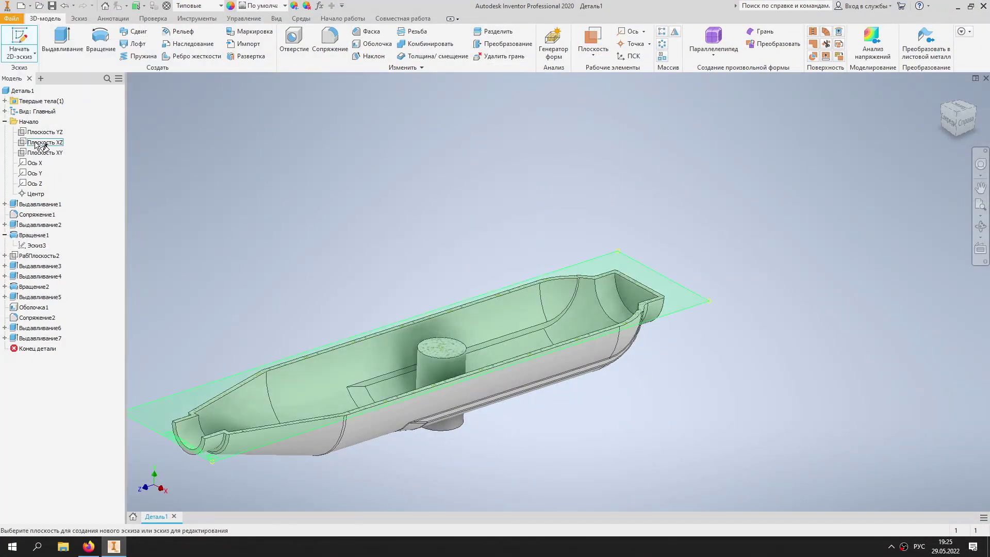
Draw a 22 × 27 rectangle in a new sketch on the XZ plane.
click(44, 141)
click(174, 37)
click(420, 268)
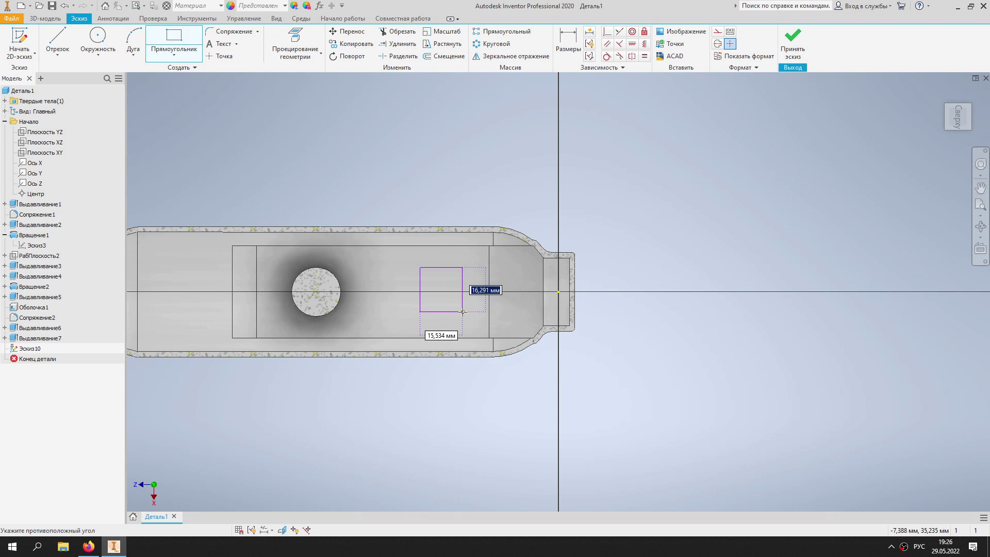
text(27)
key(Tab)
text(22)
key(Return)
Put the rectangle's edge midpoint on the axis and project the boss circle.
click(644, 45)
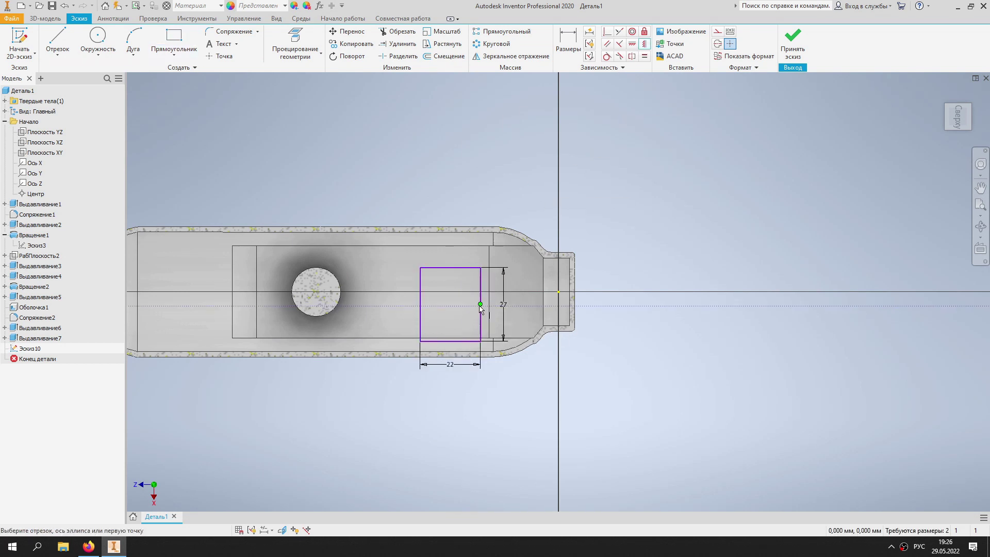
click(560, 295)
scroll(330, 302, down, 2)
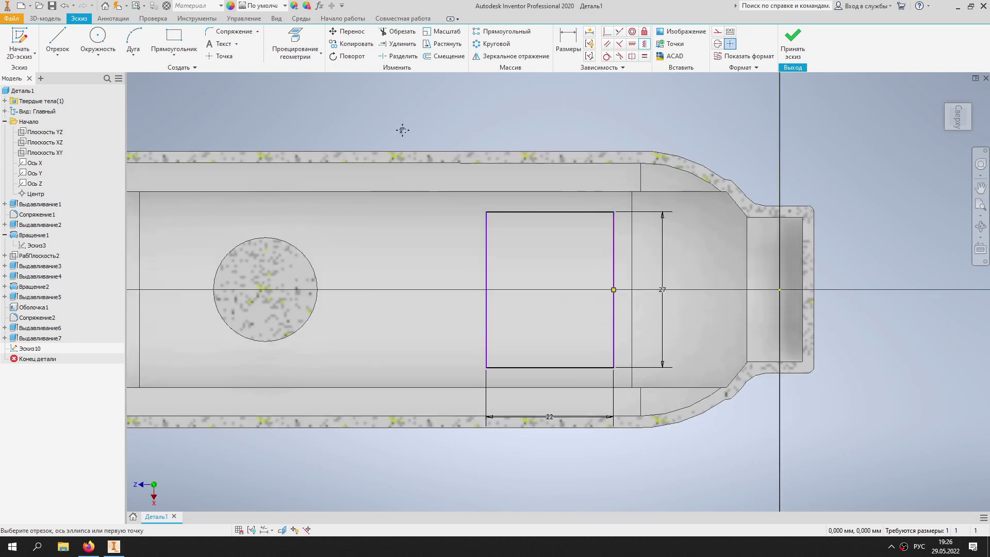
scroll(330, 302, down, 2)
click(295, 44)
click(351, 299)
Dimension the circle-to-rectangle distance and the circle's diameter.
click(568, 43)
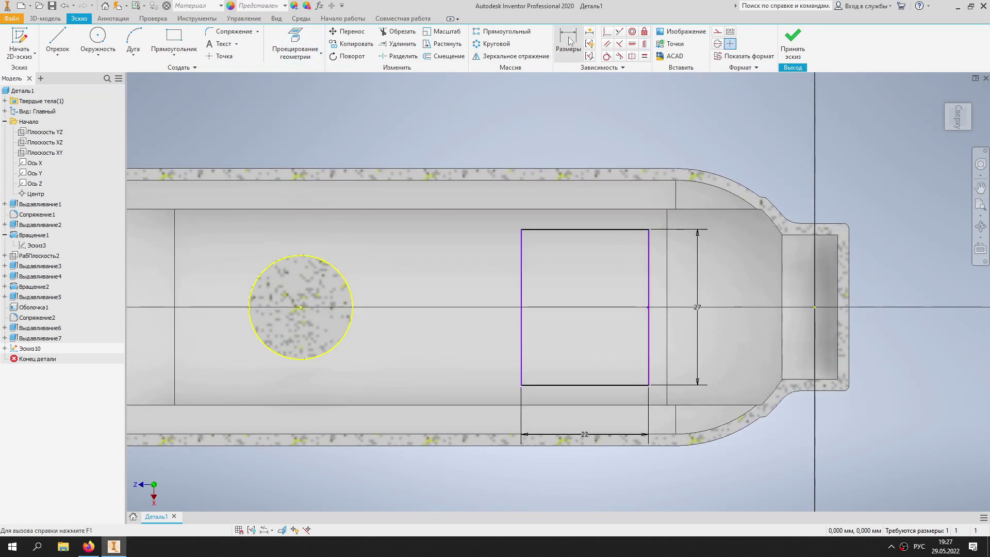
click(348, 330)
click(521, 294)
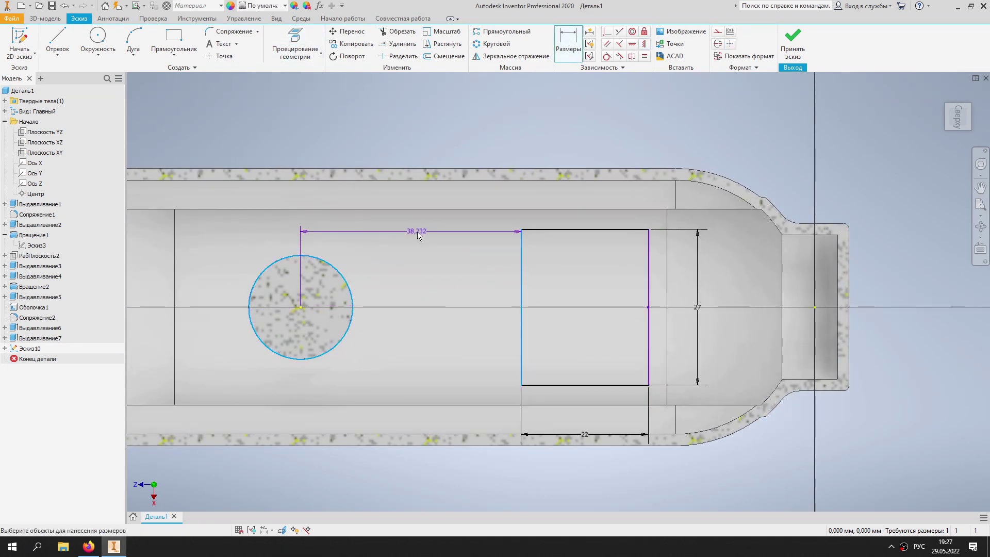
click(418, 236)
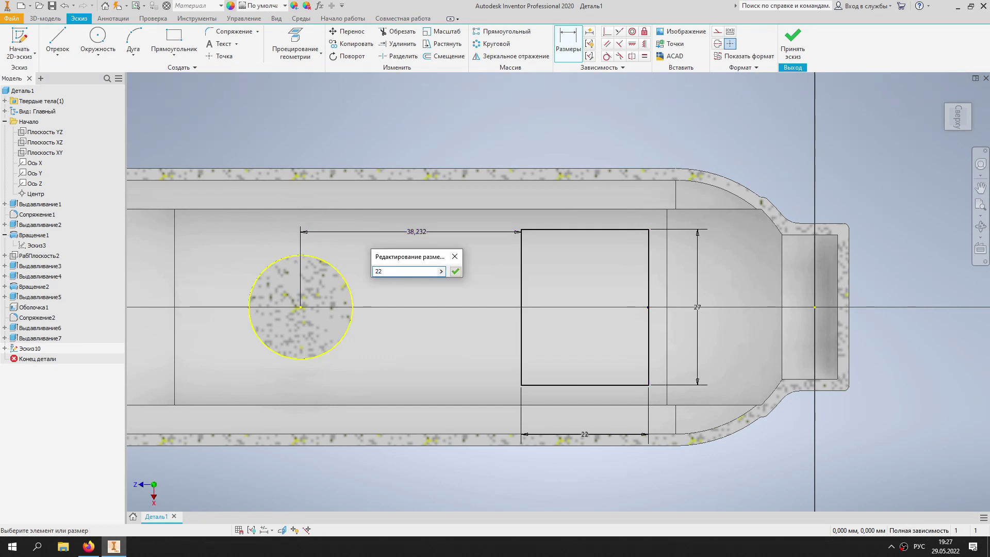
key(Escape)
key(Escape)
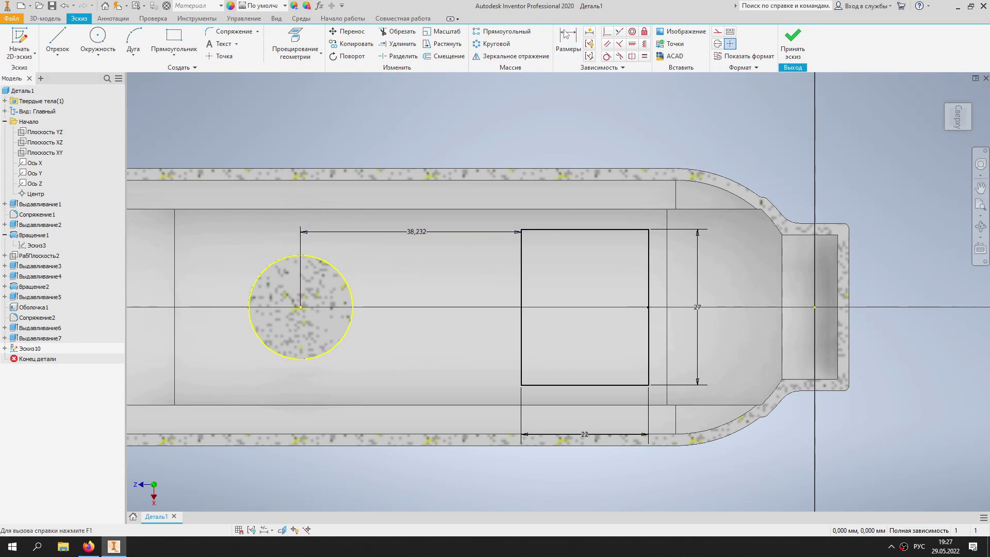
click(348, 287)
click(380, 385)
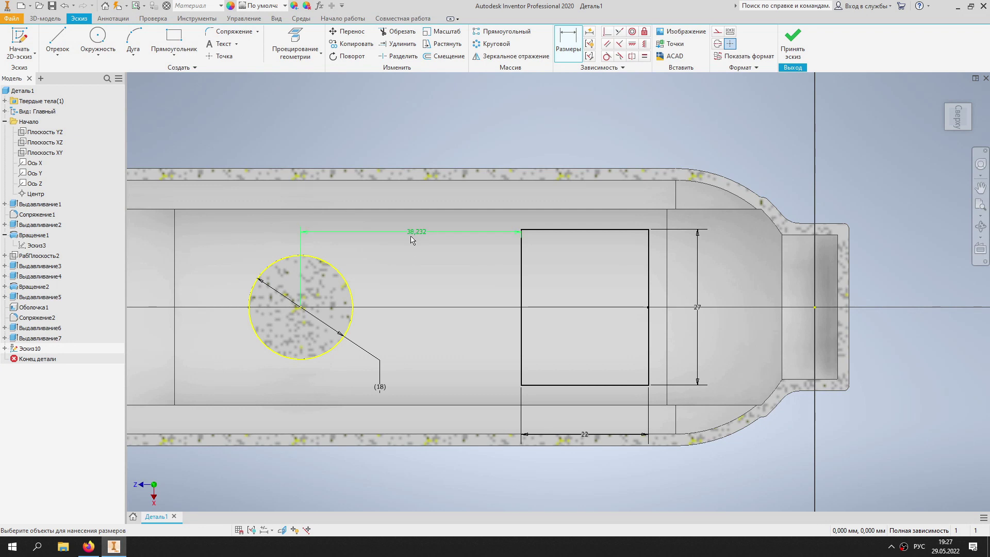
Set the rectangle's distance to d40/2-22 (31 mm) and add an inner offset outline.
click(424, 236)
click(382, 384)
text(/2-)
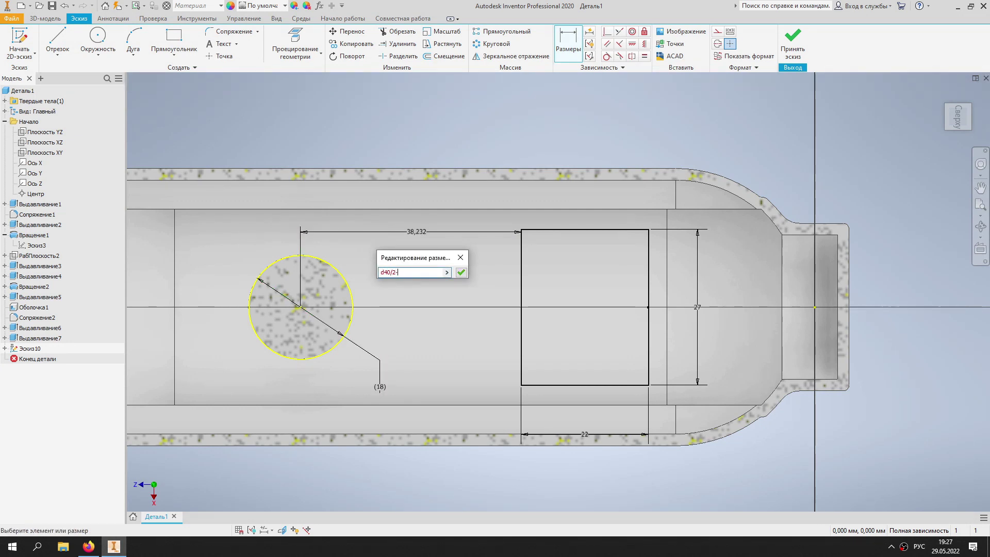
key(Return)
click(493, 287)
text(22)
key(Return)
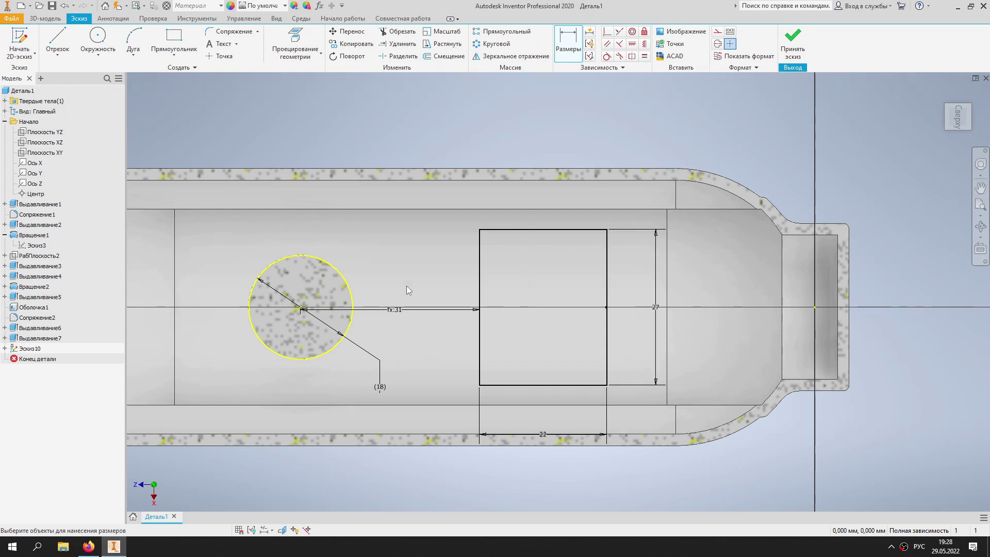
click(503, 230)
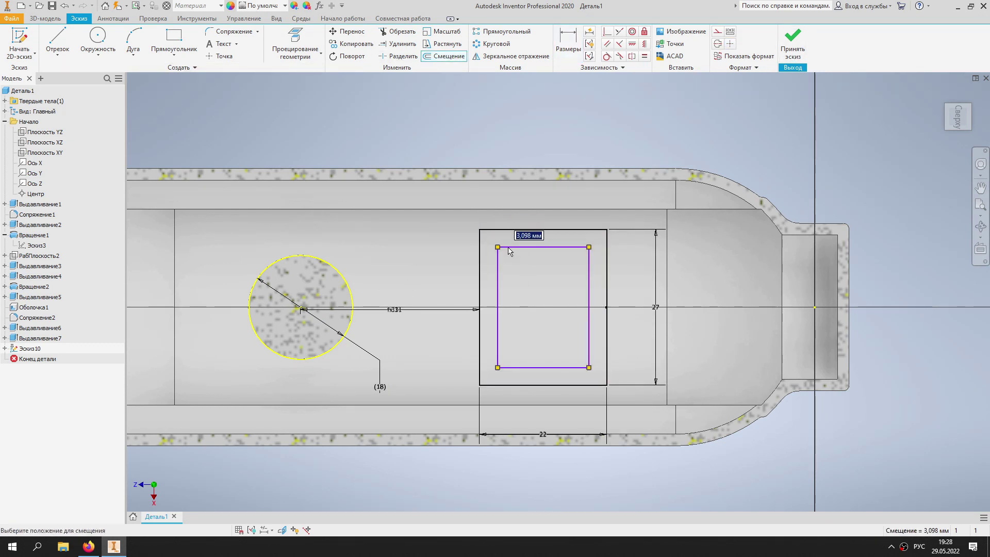
click(793, 41)
Join-extrude the offset rectangle outline 26 mm into a hollow square box.
key(e)
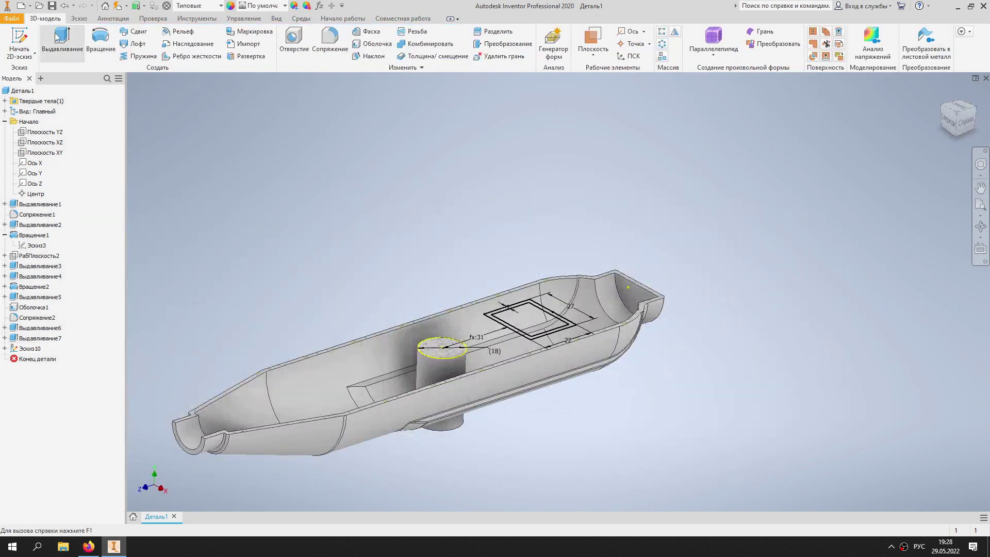
scroll(369, 268, up, 3)
click(201, 282)
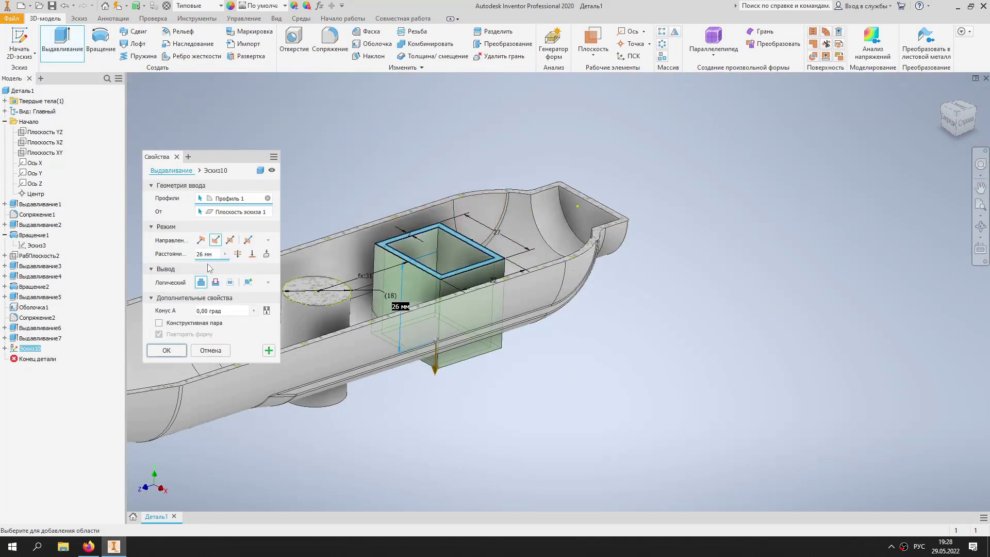
click(167, 351)
Restore the full uncut view and orbit to see the outside.
click(276, 19)
click(209, 45)
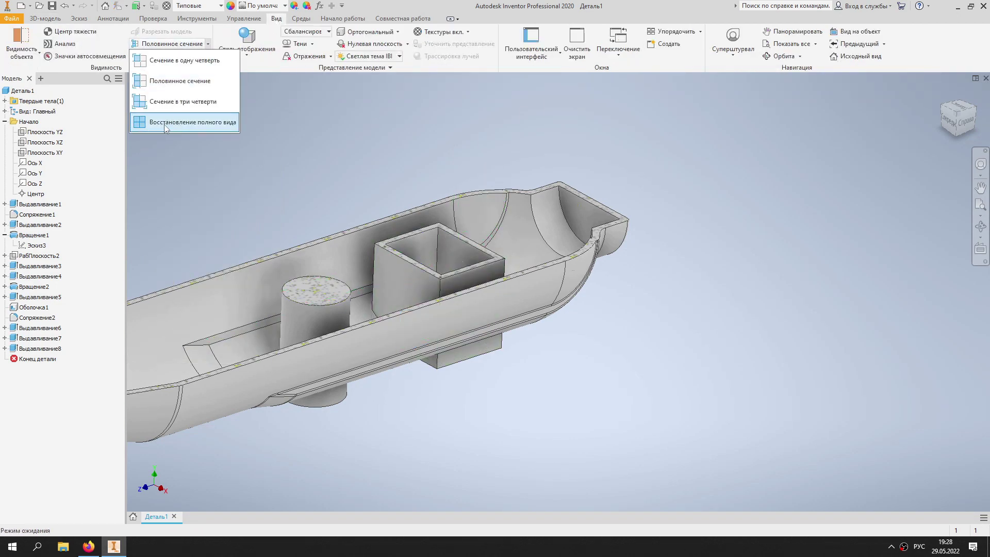
click(196, 123)
mouse_move(681, 209)
shift+middle_down()
mouse_move(449, 268)
mouse_move(658, 270)
mouse_move(543, 365)
mouse_move(610, 108)
mouse_move(515, 154)
shift+middle_up()
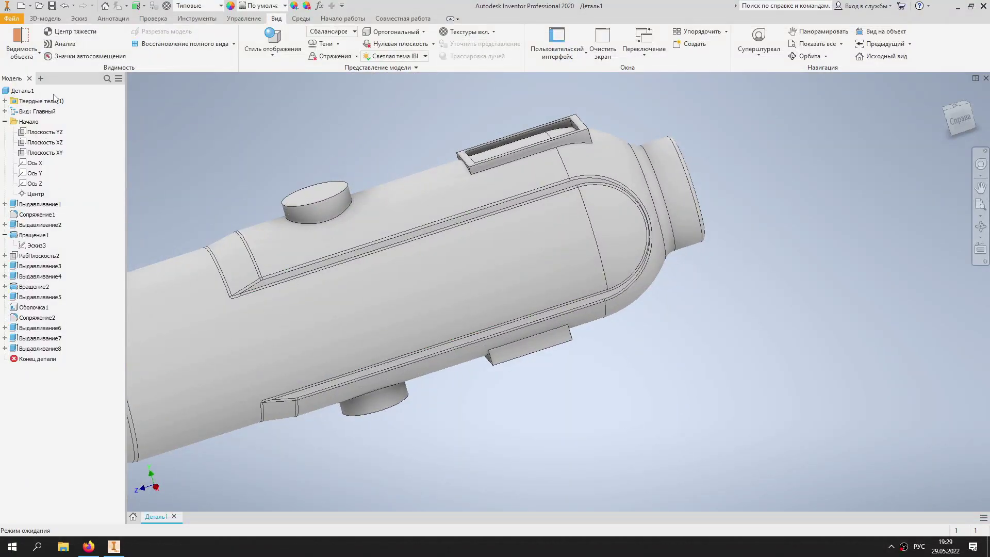
click(79, 18)
Draw a 3 × 17 rectangle in a new sketch on the YZ plane.
middle_drag(340, 119, 359, 107)
scroll(360, 107, down, 3)
key(s)
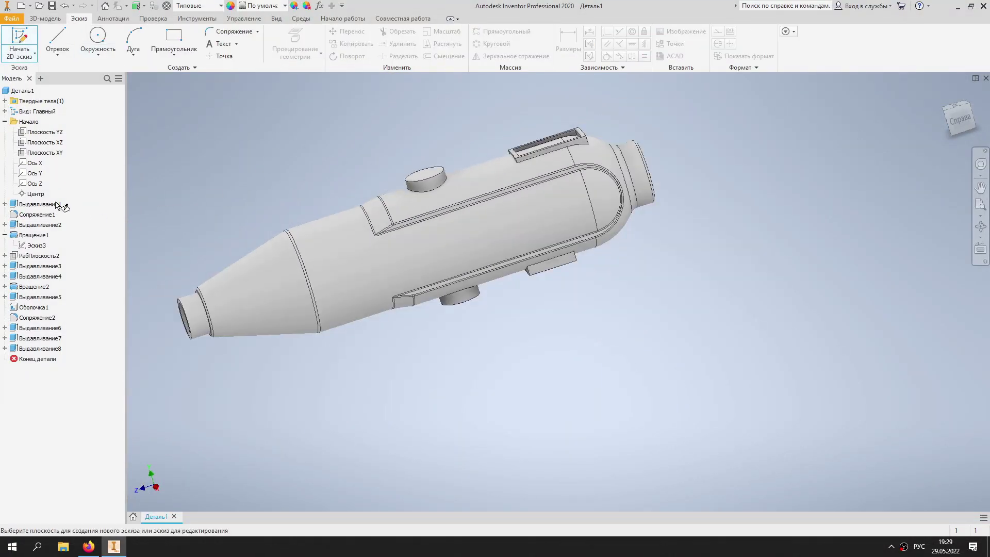
click(45, 133)
key(r)
click(307, 261)
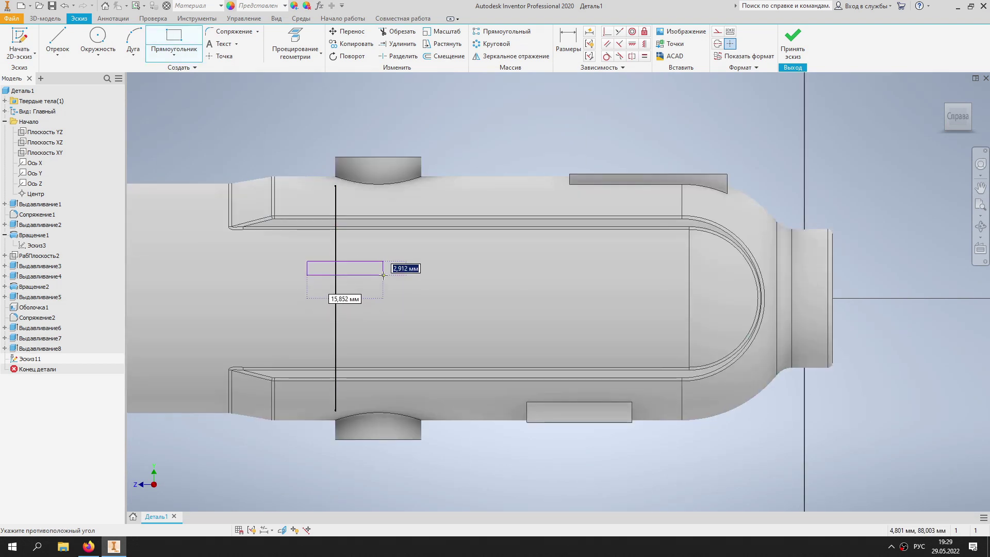
key(Tab)
key(Return)
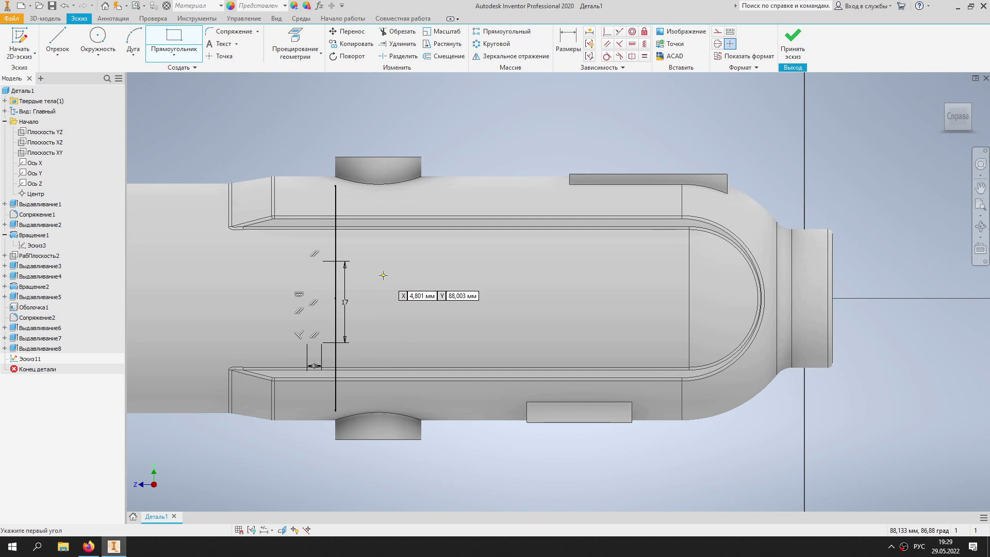
Half-section the model along YZ and begin 0.5 mm corner fillets on the rectangle.
click(277, 18)
click(234, 44)
click(186, 82)
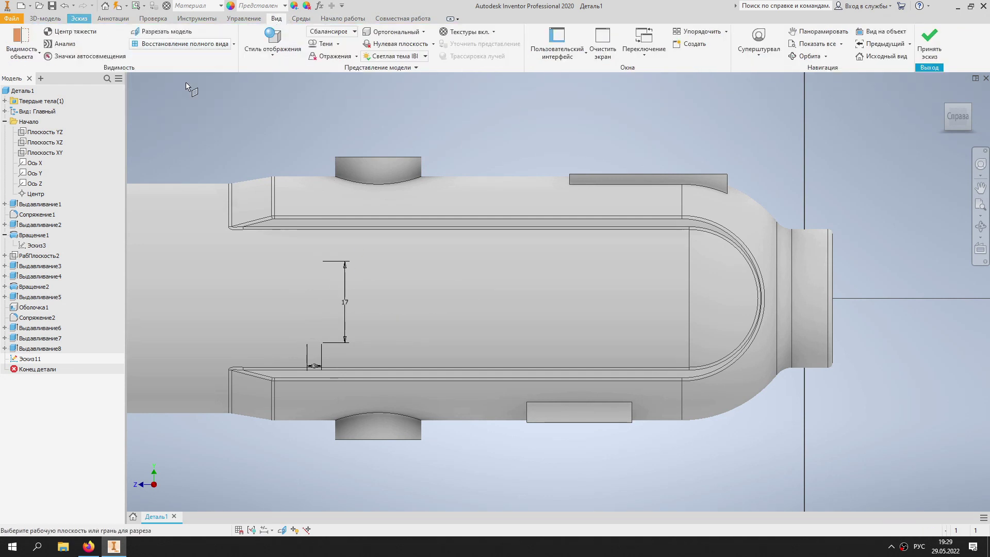
click(50, 132)
click(328, 320)
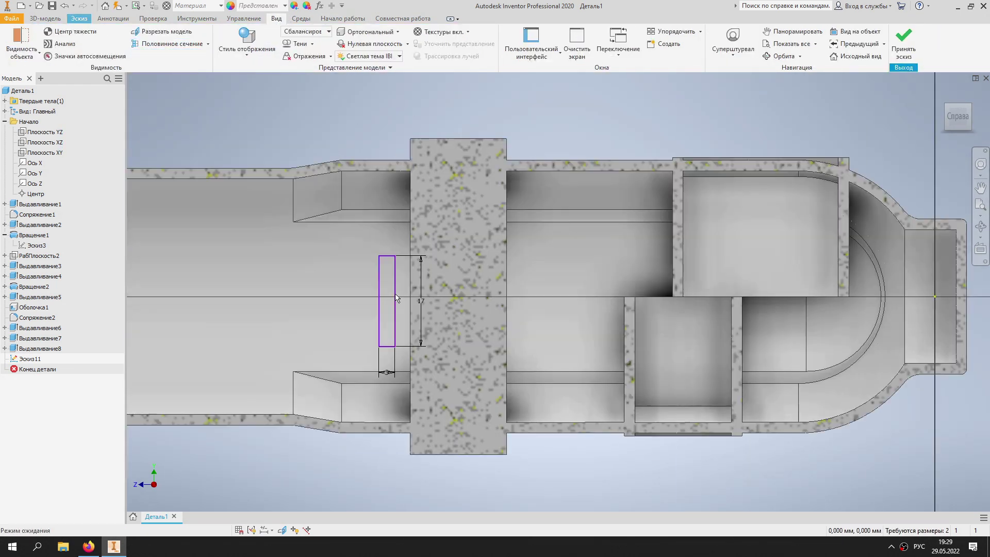
click(79, 18)
click(232, 32)
scroll(388, 255, up, 3)
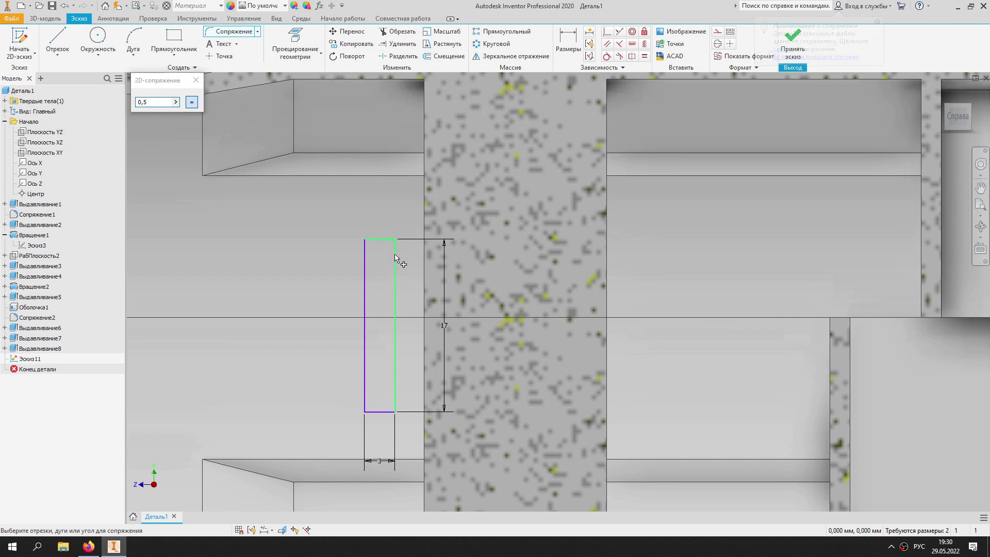
Round the slot's fourth corner to complete its filleted outline.
click(383, 417)
key(Escape)
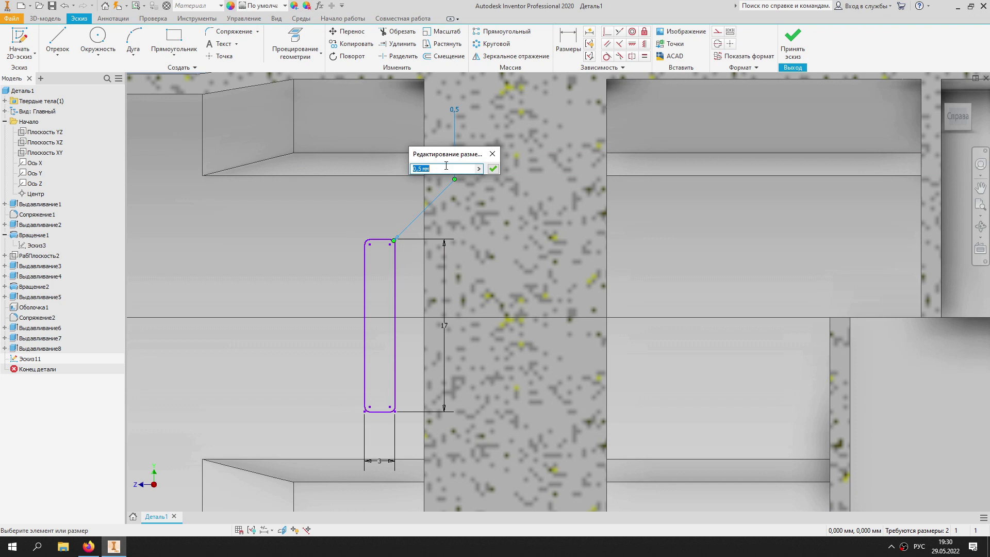
scroll(434, 171, down, 3)
scroll(268, 300, down, 3)
Dimension the 3 × 17 slot 98 mm from the part's right end.
key(d)
click(931, 289)
click(688, 116)
text(98)
key(Return)
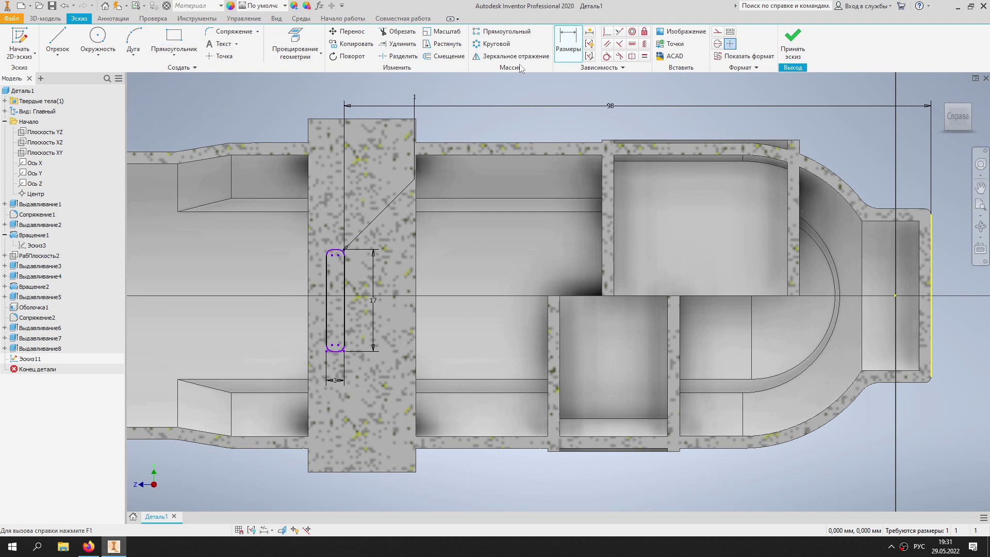
click(502, 31)
Pattern the rounded slot along its bottom edge into three copies spaced 6 mm apart.
scroll(340, 257, up, 1)
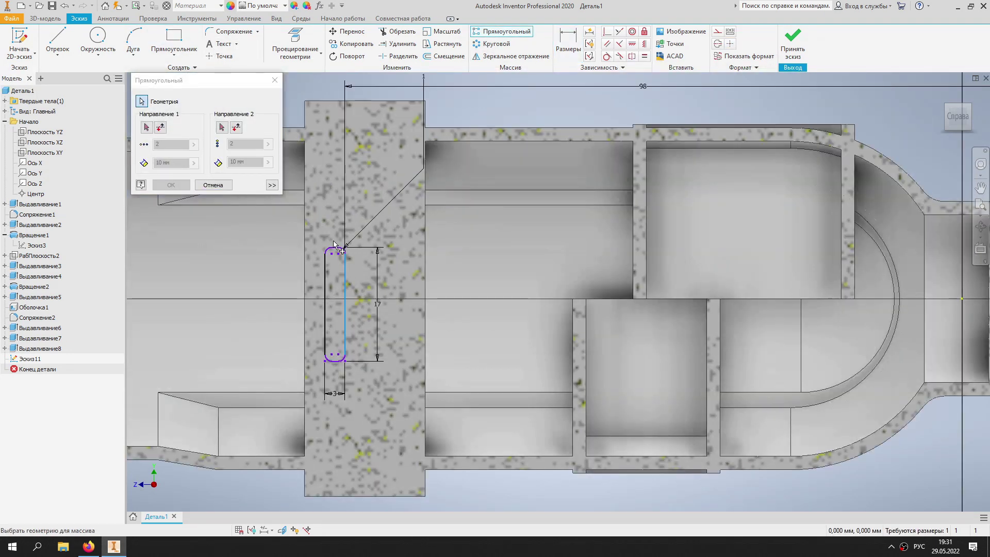
scroll(343, 252, up, 5)
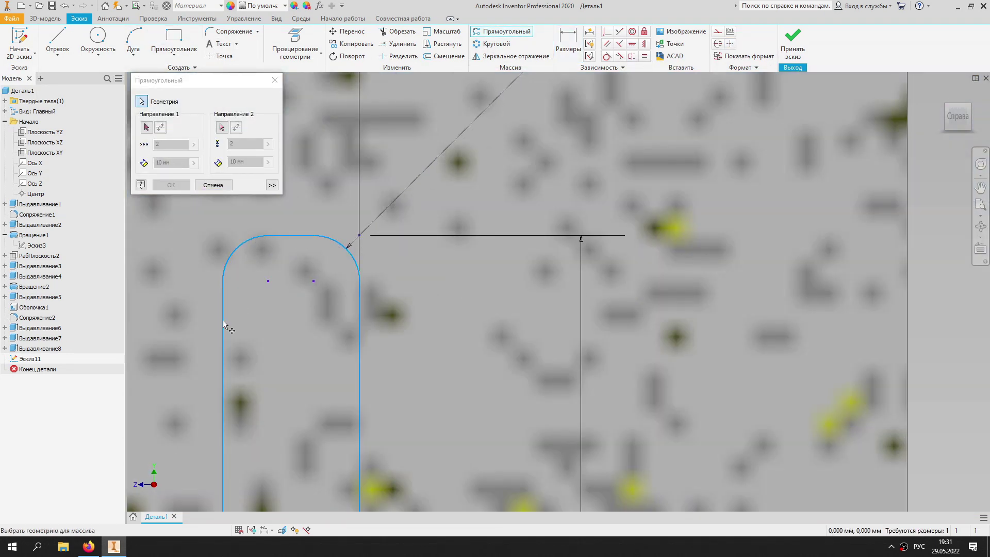
scroll(224, 325, down, 5)
scroll(296, 386, up, 3)
scroll(432, 283, down, 5)
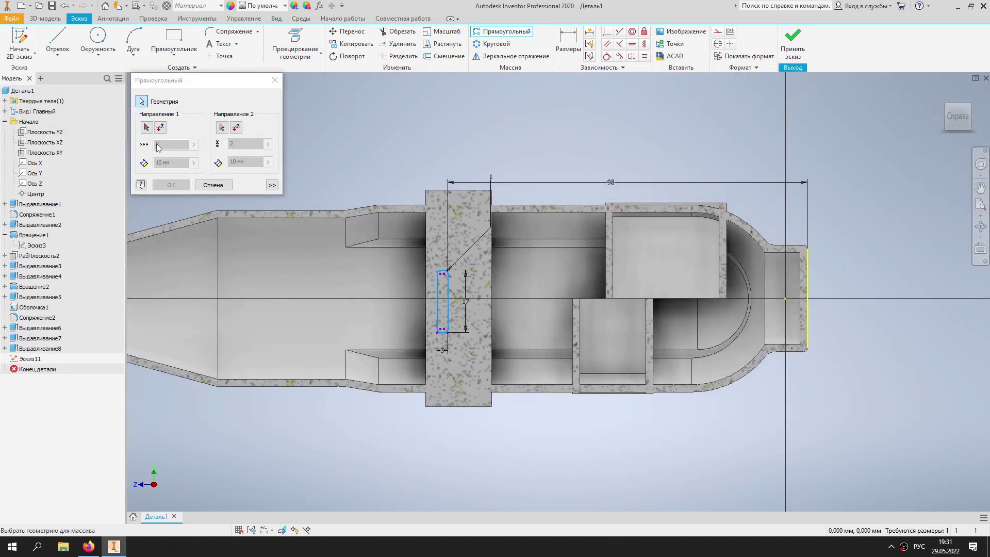
click(147, 128)
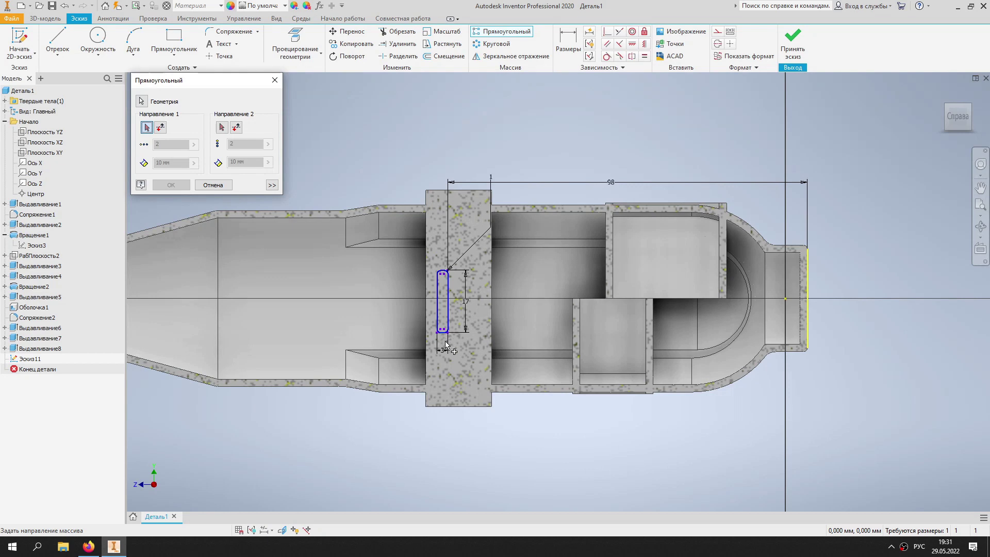
scroll(446, 344, up, 3)
click(391, 420)
scroll(525, 318, down, 3)
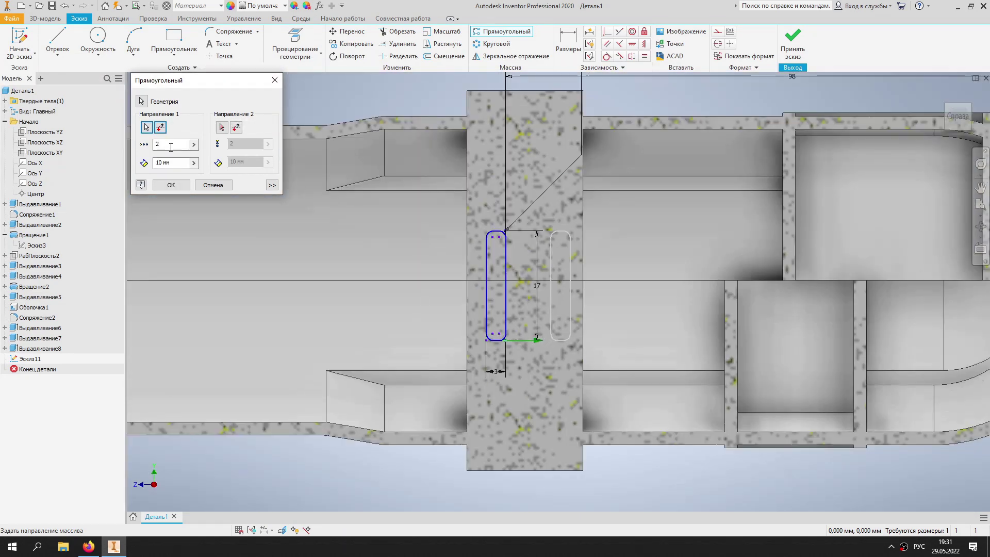
click(175, 144)
text(36)
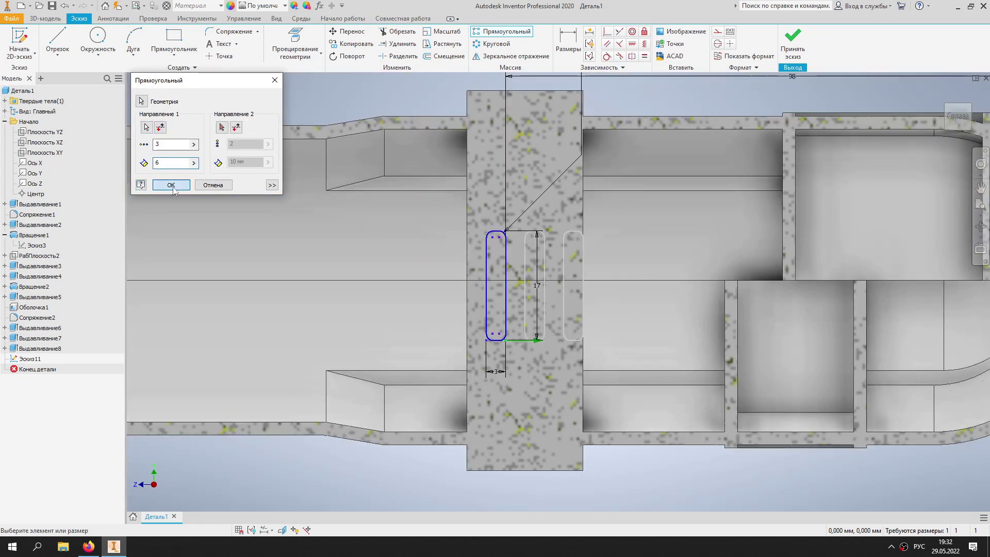
click(173, 188)
scroll(444, 227, down, 3)
key(r)
scroll(412, 176, up, 4)
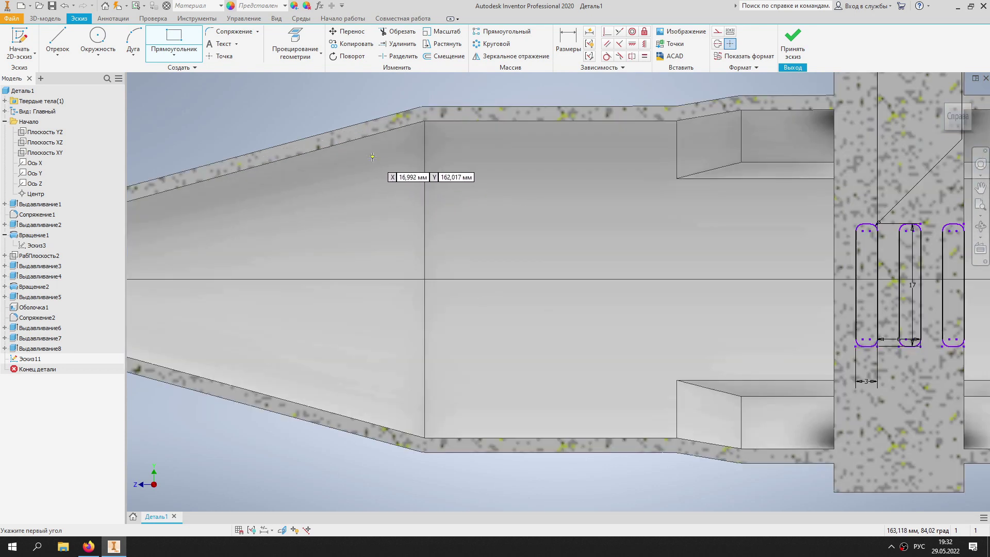
Draw 3 × 11 and 3 × 10 mm rectangles side by side on the conical nose.
click(330, 167)
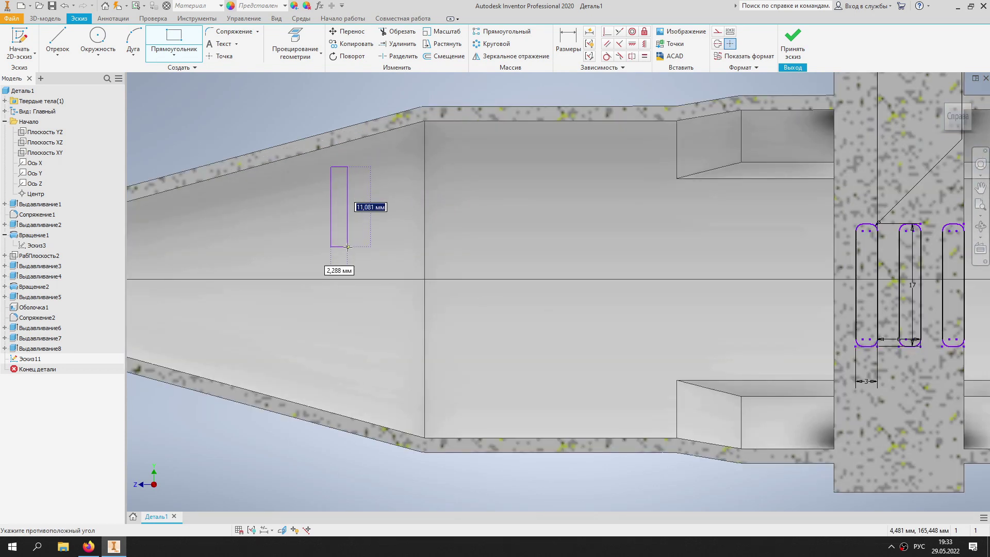
text(11)
key(Return)
middle_drag(454, 211, 488, 228)
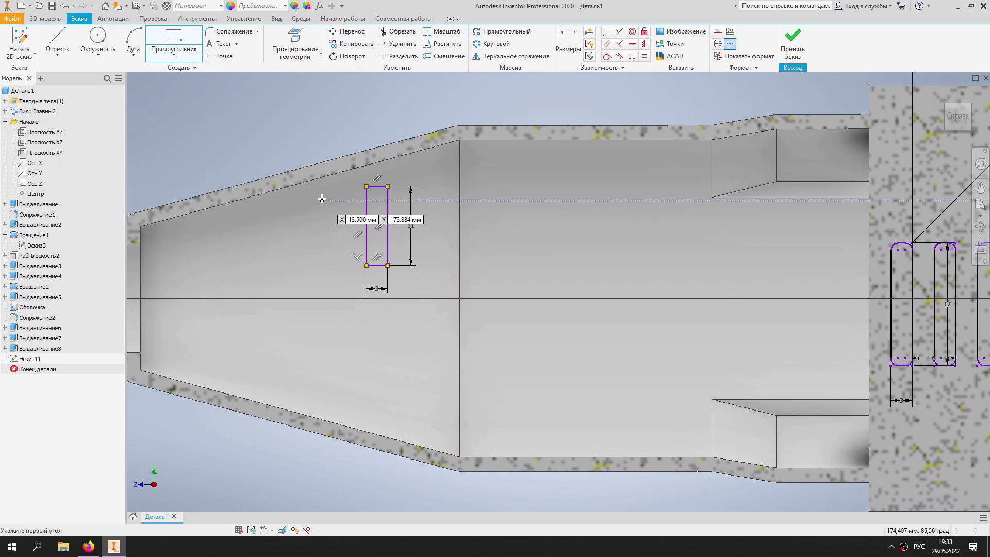
click(332, 264)
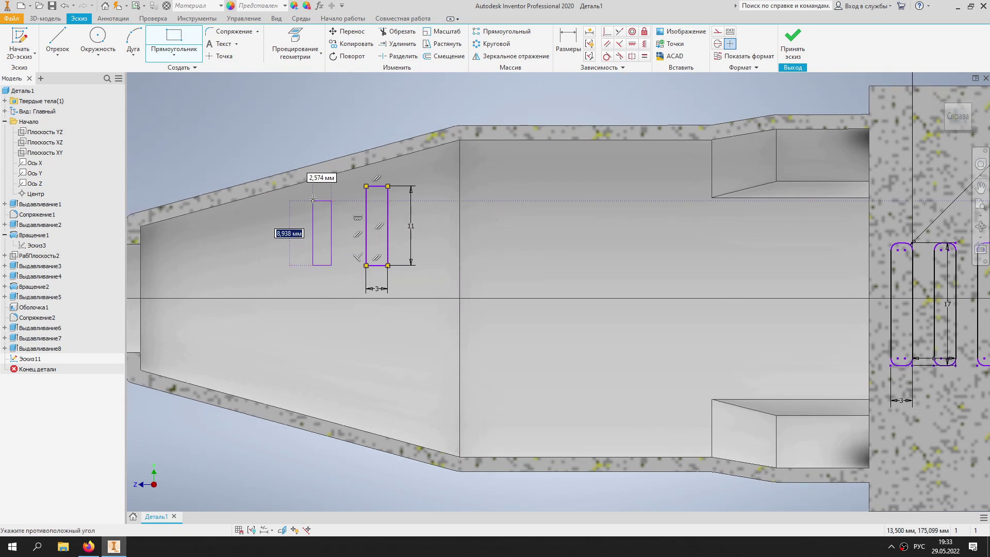
click(311, 195)
Round the nose rectangles' corners with 1 mm fillets and set their gap to 3 mm.
click(232, 31)
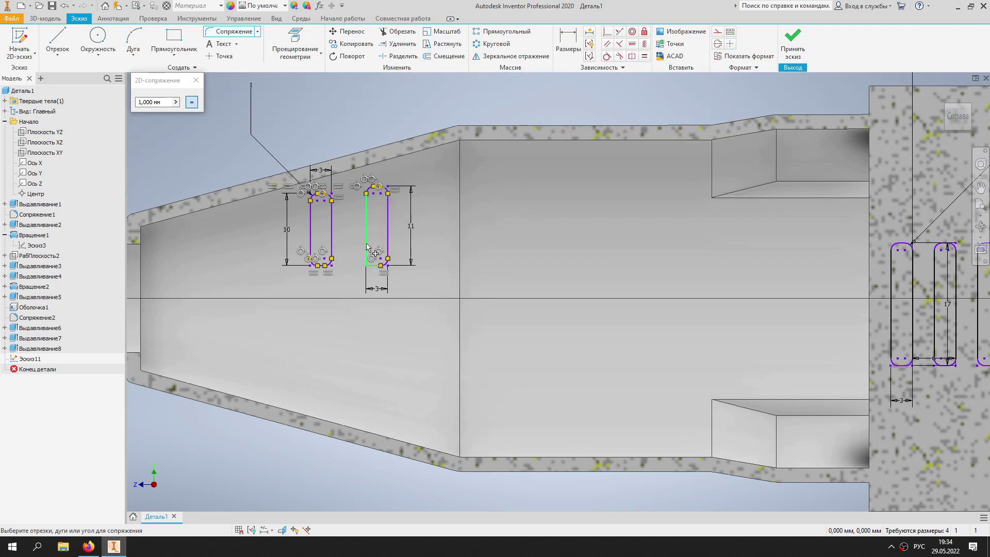
key(Escape)
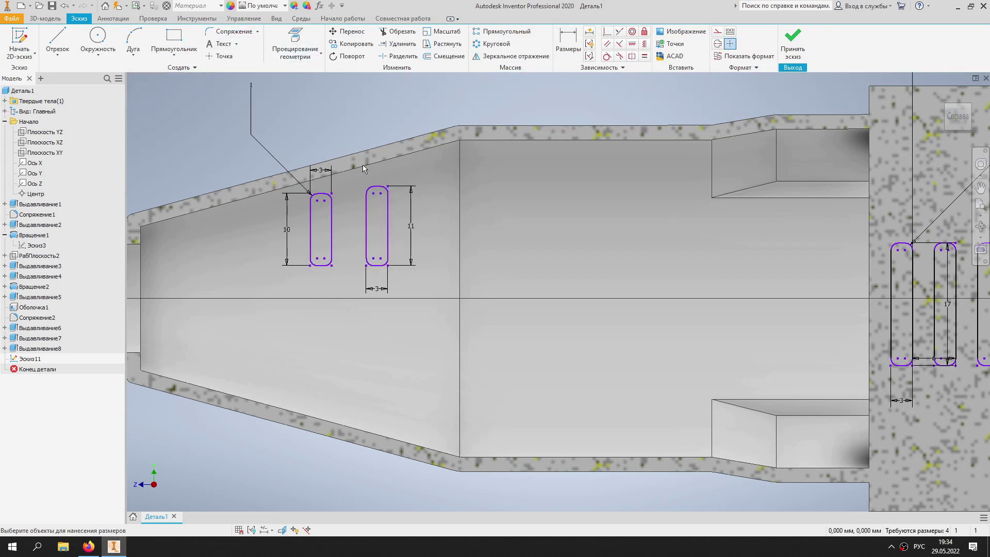
click(344, 150)
text(3)
key(Return)
Draw a horizontal centre line along the cone's axis.
middle_drag(379, 108, 415, 103)
key(l)
click(177, 293)
click(496, 293)
key(Escape)
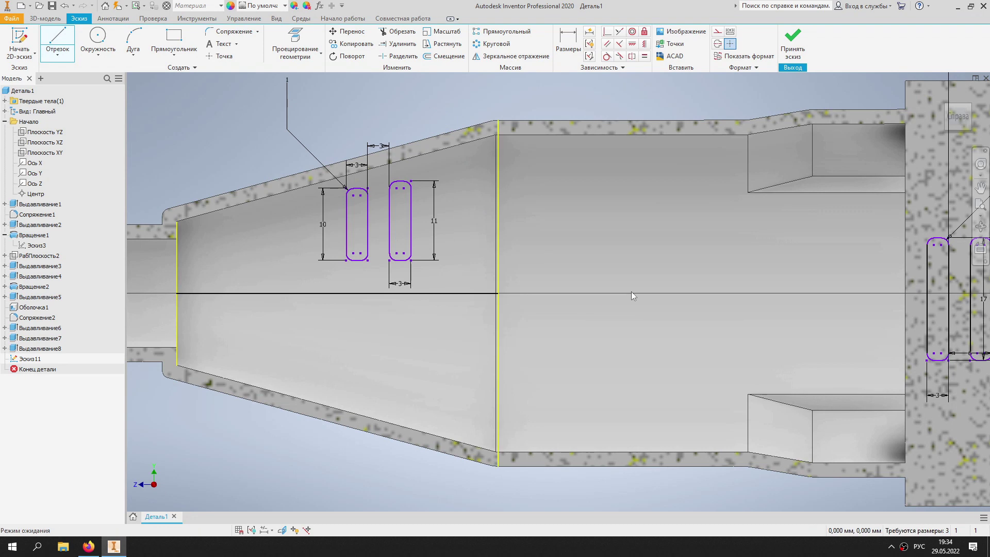
Dimension the nose slots 2.5 mm above the centre line.
scroll(403, 265, up, 5)
click(398, 255)
click(515, 378)
click(589, 340)
text(2,5)
key(Return)
scroll(497, 215, down, 6)
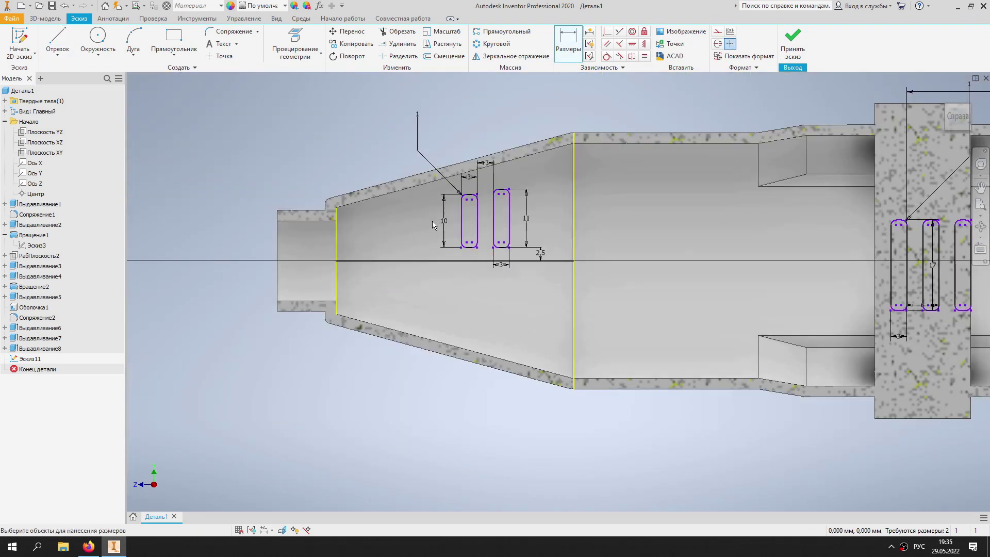
scroll(331, 211, up, 5)
Dimension the nose slots 32 mm from the cone's narrow end.
click(310, 201)
click(798, 242)
click(530, 246)
text(32)
key(Return)
scroll(710, 285, down, 4)
scroll(682, 247, up, 4)
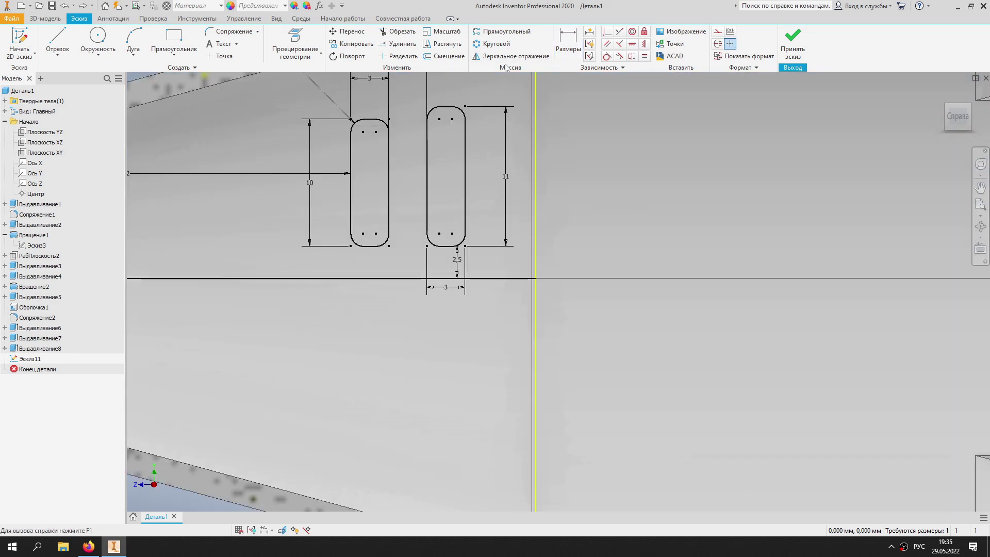
Mirror both nose slots about the centre line to below the axis.
click(510, 55)
drag(308, 88, 474, 241)
click(369, 279)
click(175, 134)
click(218, 134)
scroll(638, 256, down, 4)
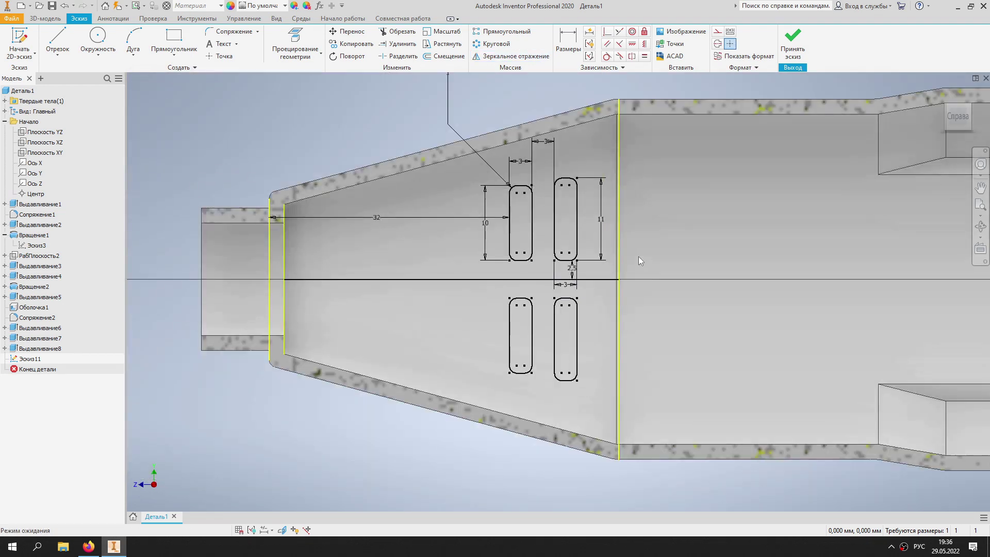
scroll(762, 230, up, 2)
scroll(672, 249, up, 3)
middle_drag(673, 250, 461, 270)
click(174, 41)
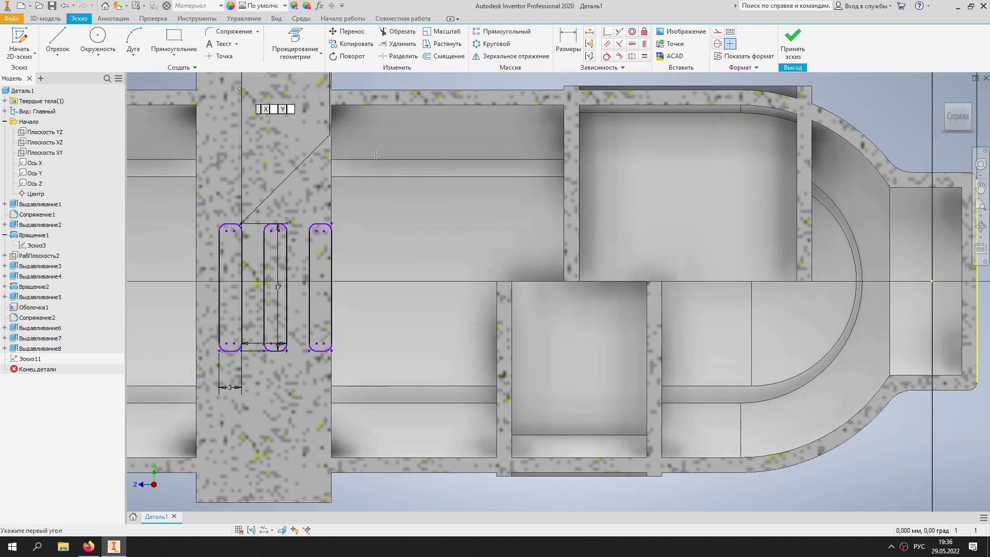
Draw a 22 × 2 mm rectangle near the domed end.
click(610, 262)
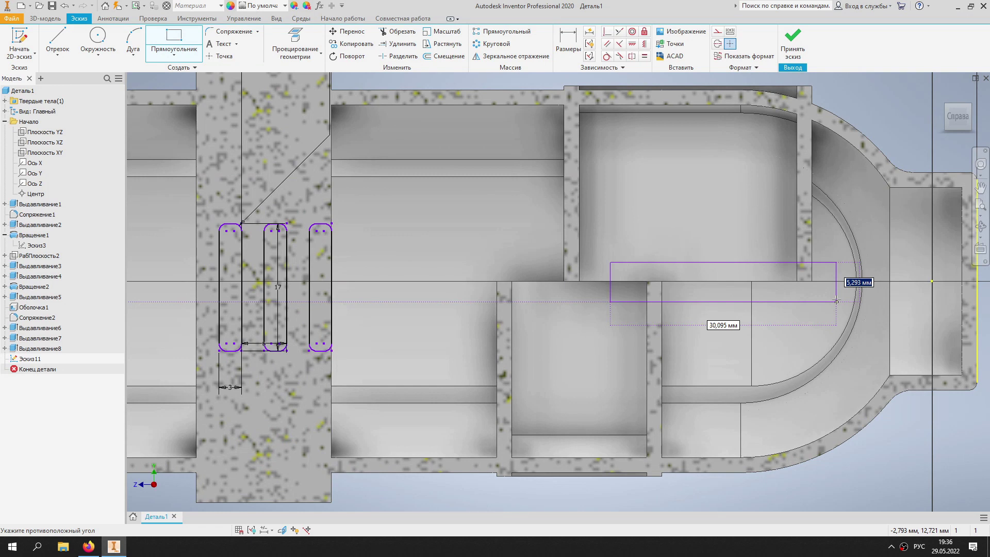
text(2)
key(Tab)
key(Return)
scroll(722, 268, up, 2)
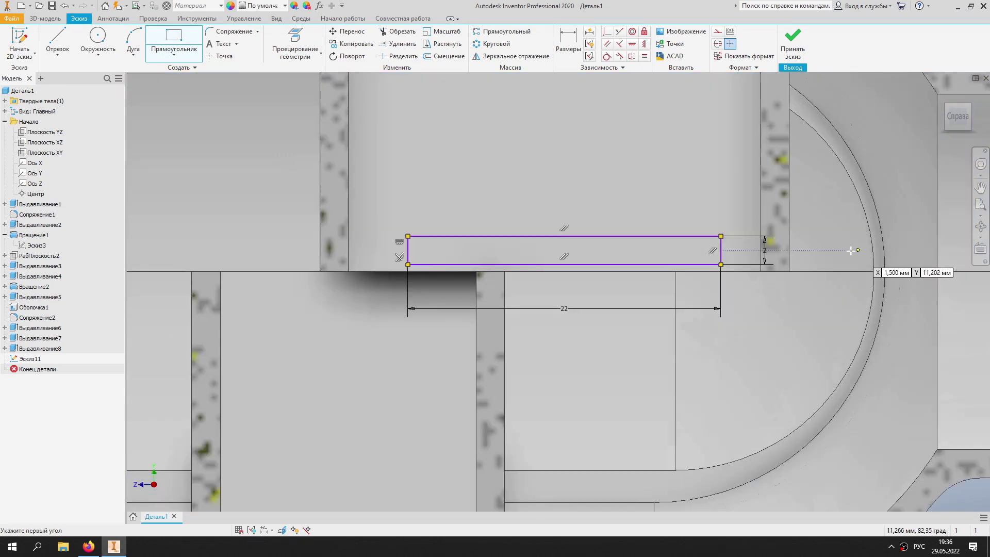
middle_drag(727, 256, 469, 303)
Dimension the rectangle 41 mm from the part's end edge and window-select it.
key(d)
click(846, 271)
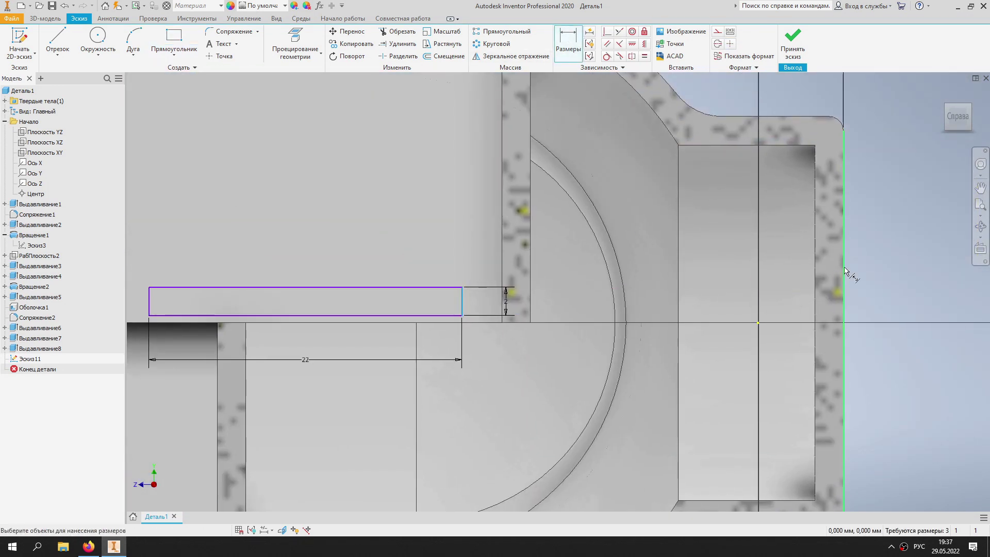
click(900, 201)
text(41)
key(Return)
middle_drag(355, 238, 569, 238)
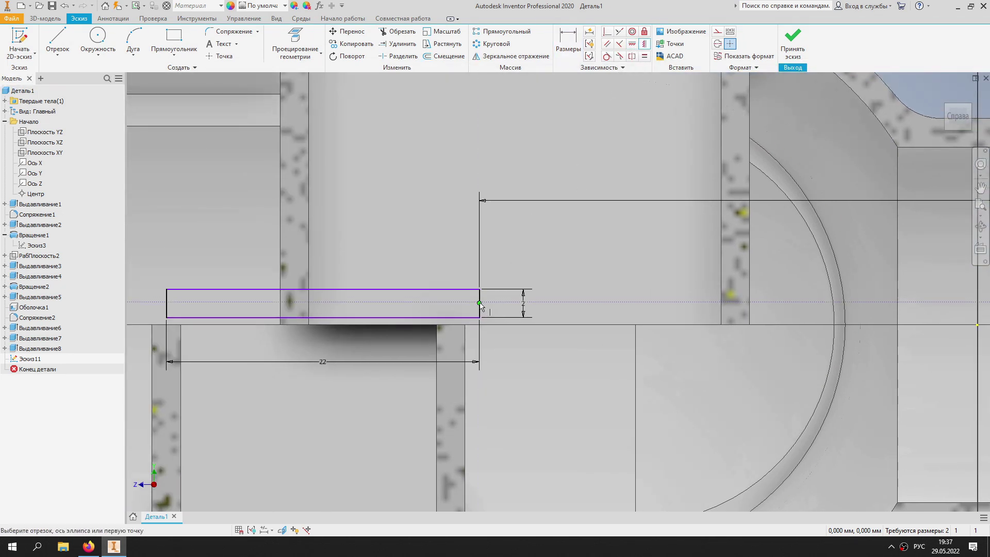
key(Escape)
middle_drag(430, 177, 568, 159)
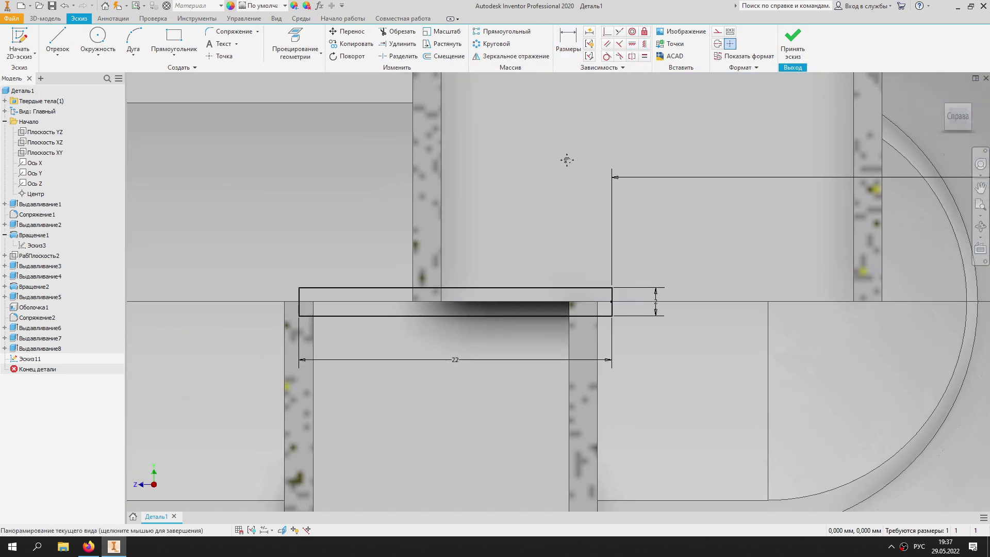
drag(287, 265, 629, 336)
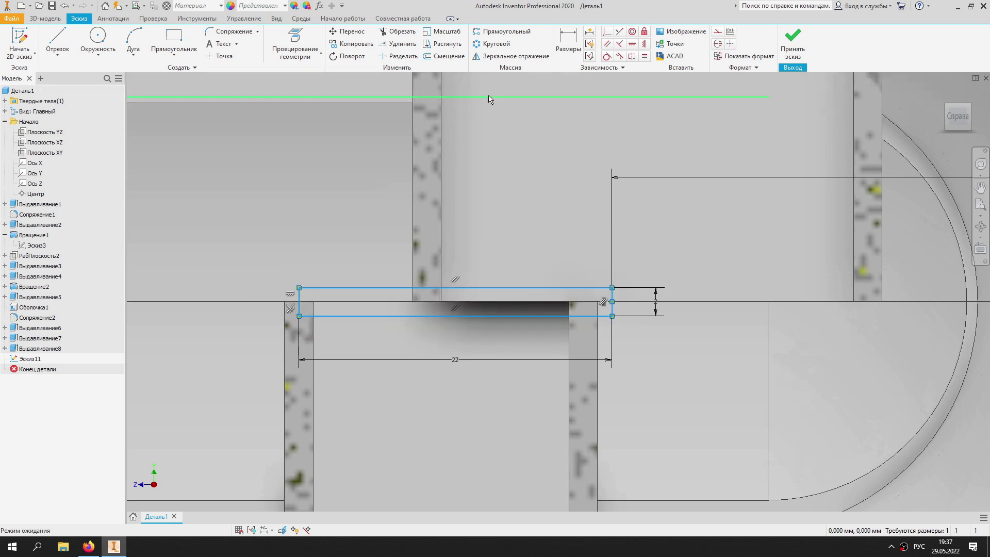
Copy the 22 × 2 mm rectangle four times into a vertical stack.
click(355, 44)
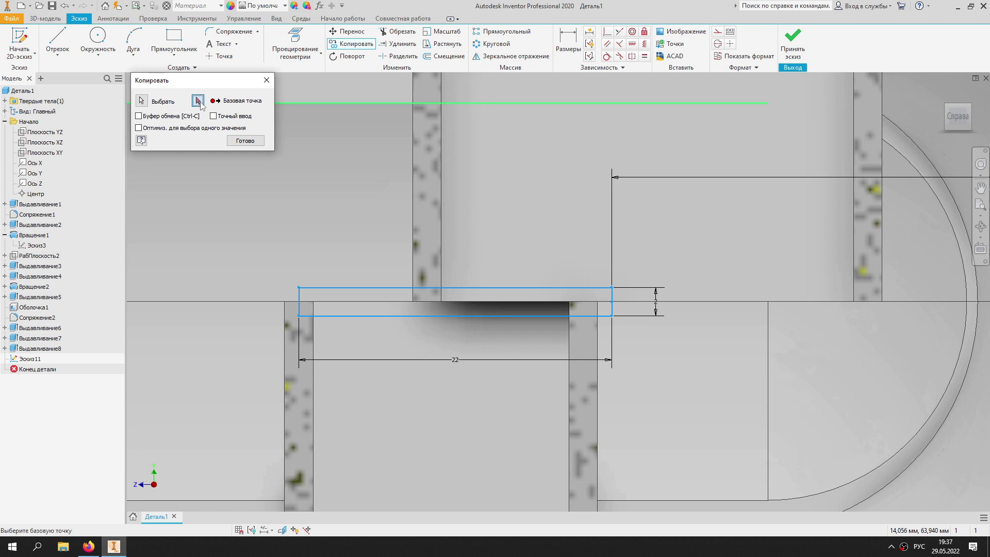
click(299, 287)
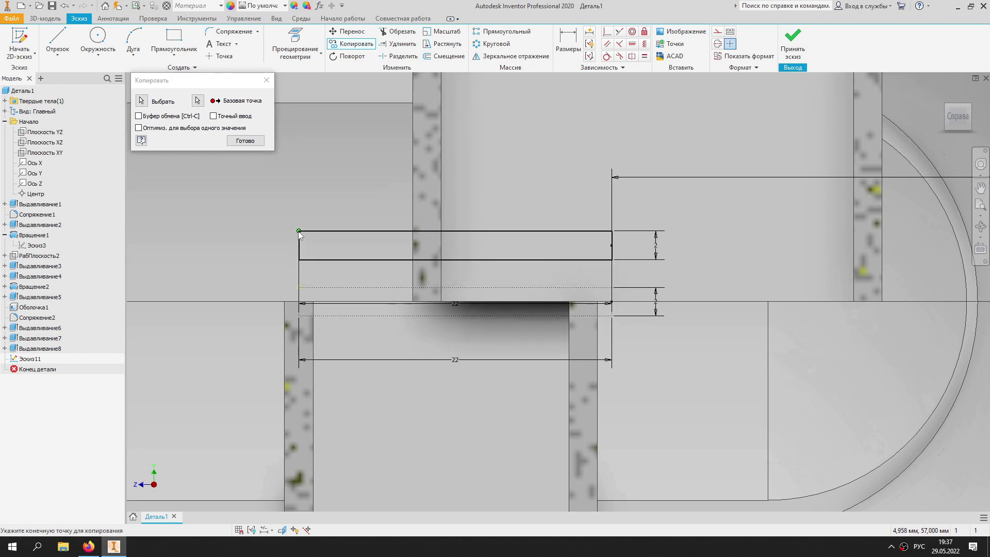
click(299, 176)
click(299, 333)
click(299, 386)
click(245, 140)
Set each gap between the stacked rectangles to 2 mm and finish the sketch.
key(d)
click(322, 287)
click(263, 257)
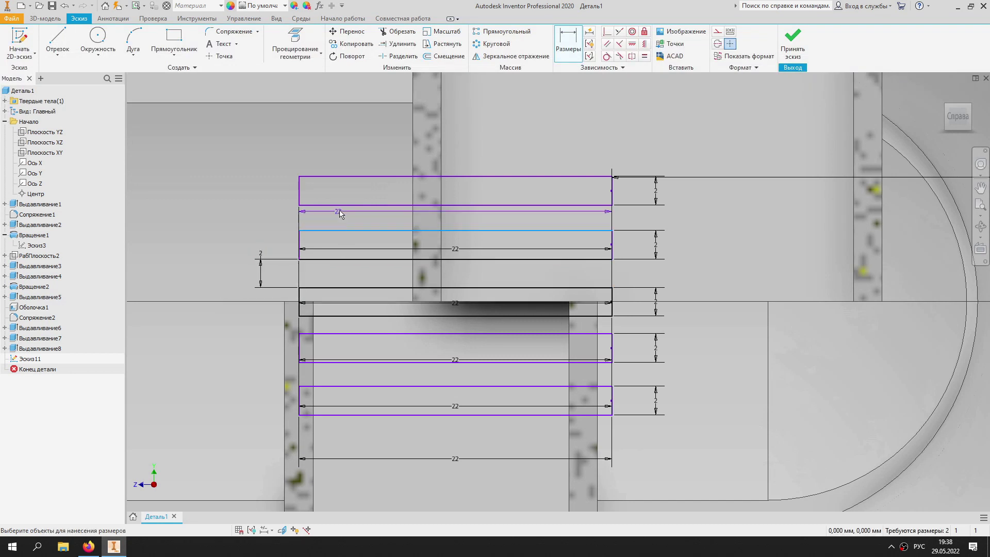
click(262, 242)
text(2)
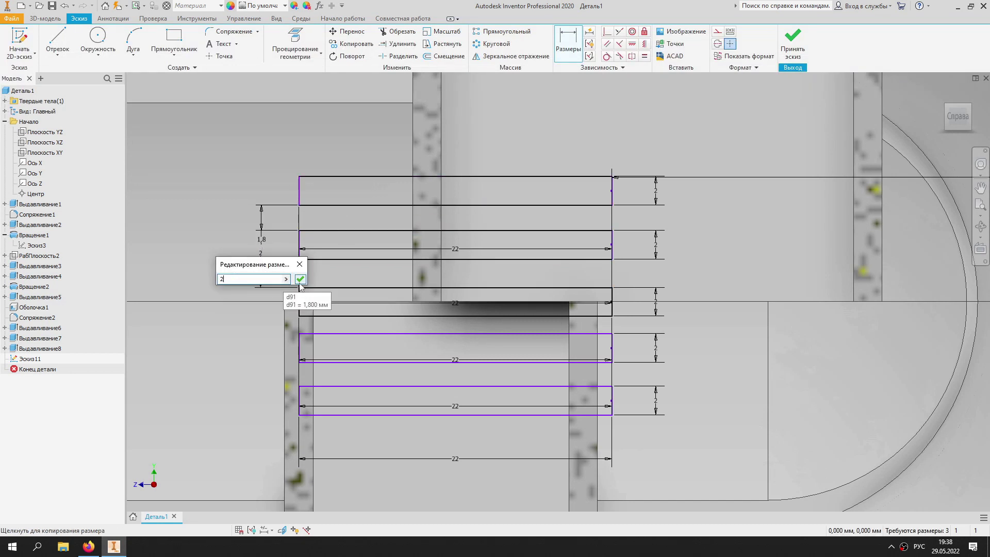
click(300, 281)
click(185, 335)
text(2)
key(Return)
click(260, 390)
text(2)
key(Return)
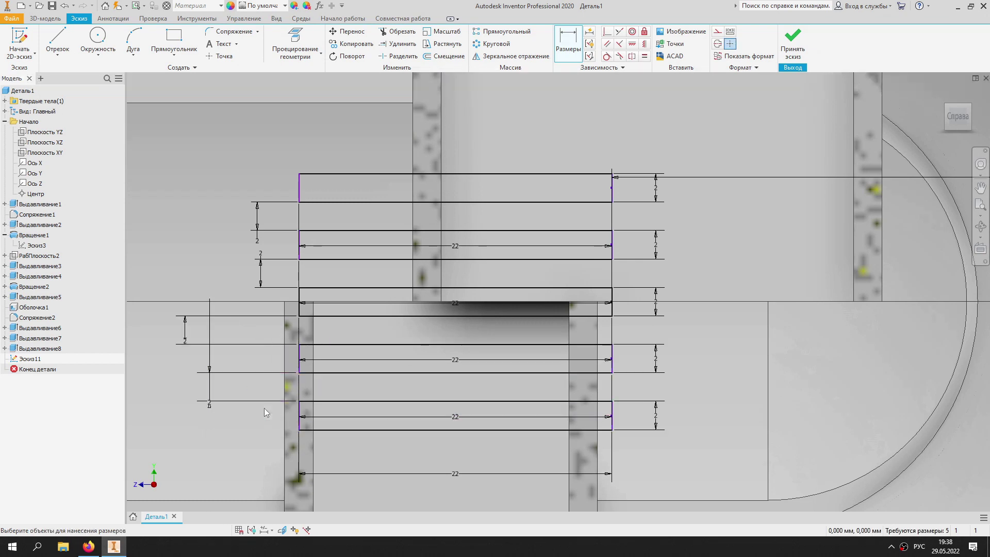
click(792, 43)
click(52, 21)
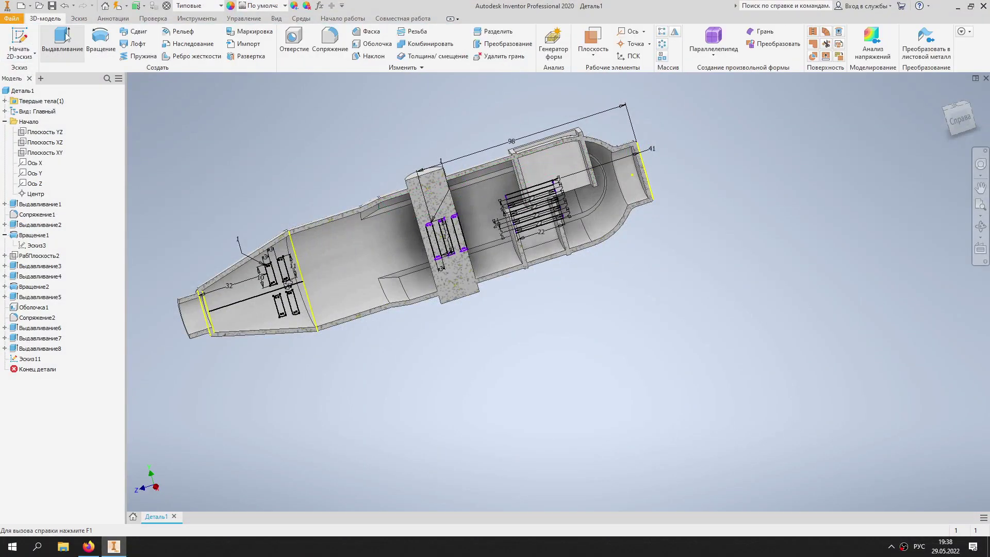
Select the rounded slot and vent strip profiles for a new extrusion.
click(62, 42)
middle_drag(246, 154, 372, 137)
click(401, 264)
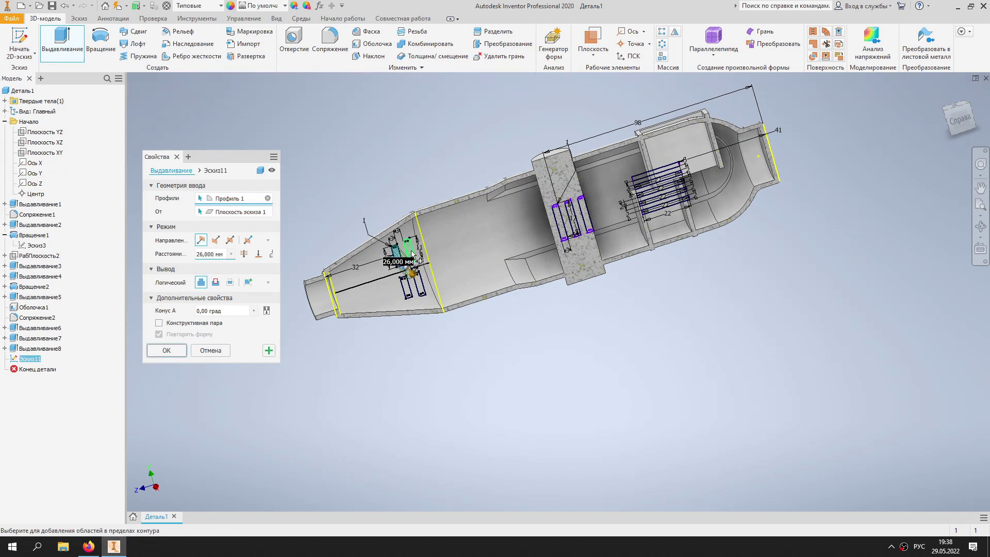
click(562, 226)
scroll(562, 227, down, 3)
click(593, 235)
click(644, 219)
scroll(517, 171, down, 3)
click(517, 170)
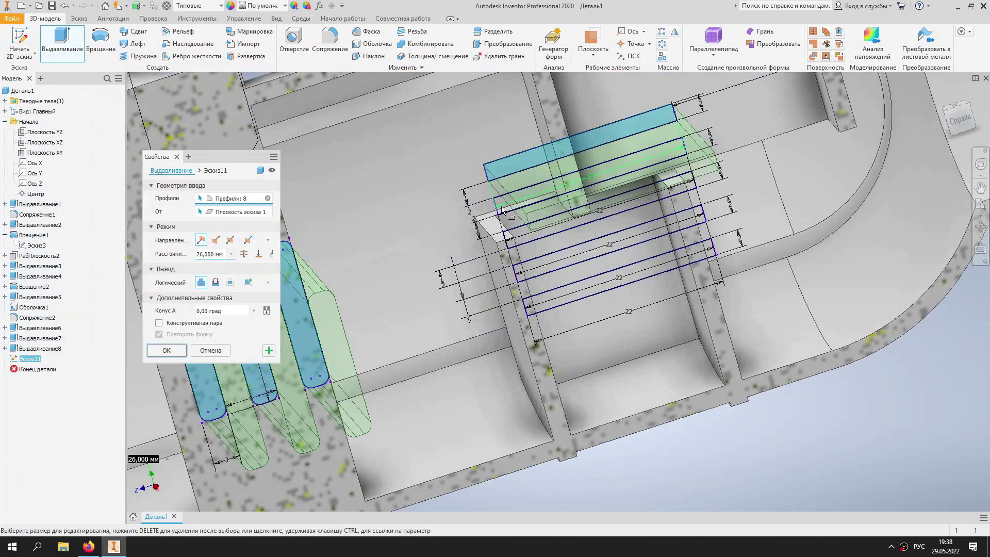
click(509, 219)
scroll(517, 250, down, 2)
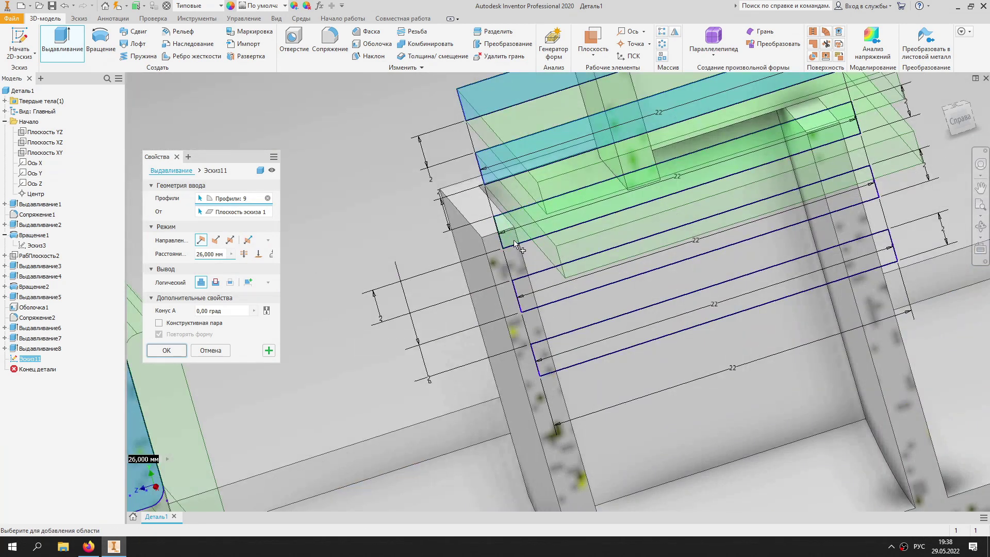
click(516, 247)
click(534, 309)
click(560, 371)
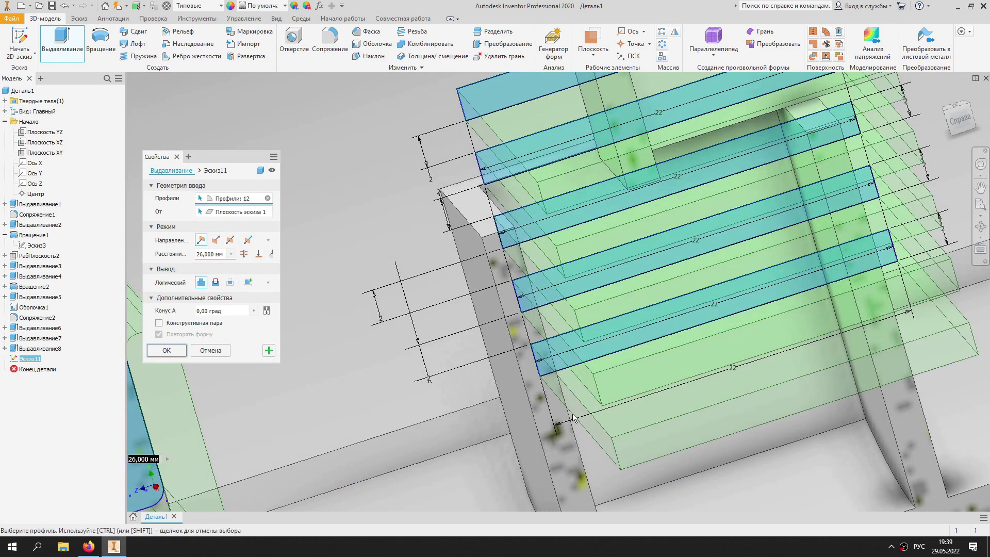
scroll(559, 371, up, 5)
shift+middle_drag(738, 319, 707, 267)
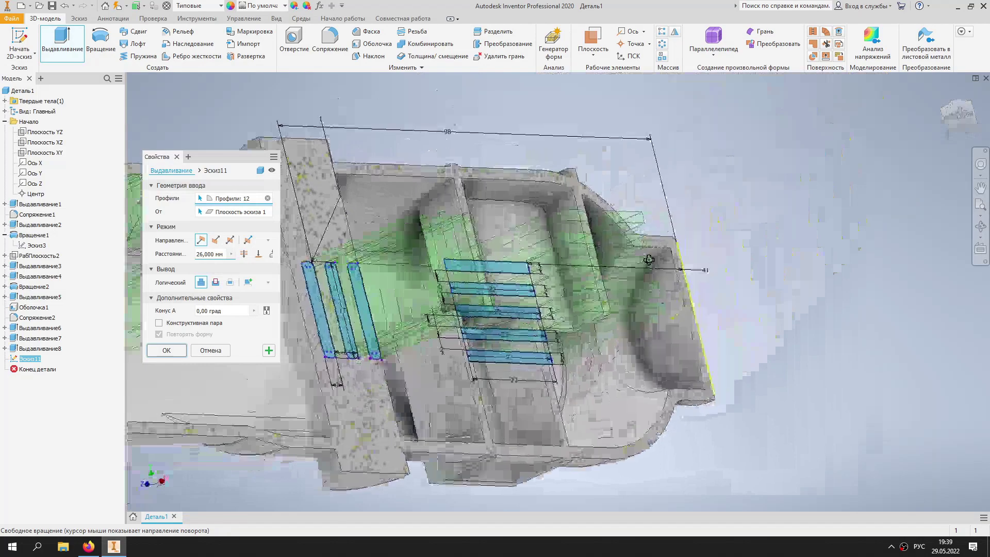
Make the extrusion a symmetric 40 mm cut through the part.
click(215, 282)
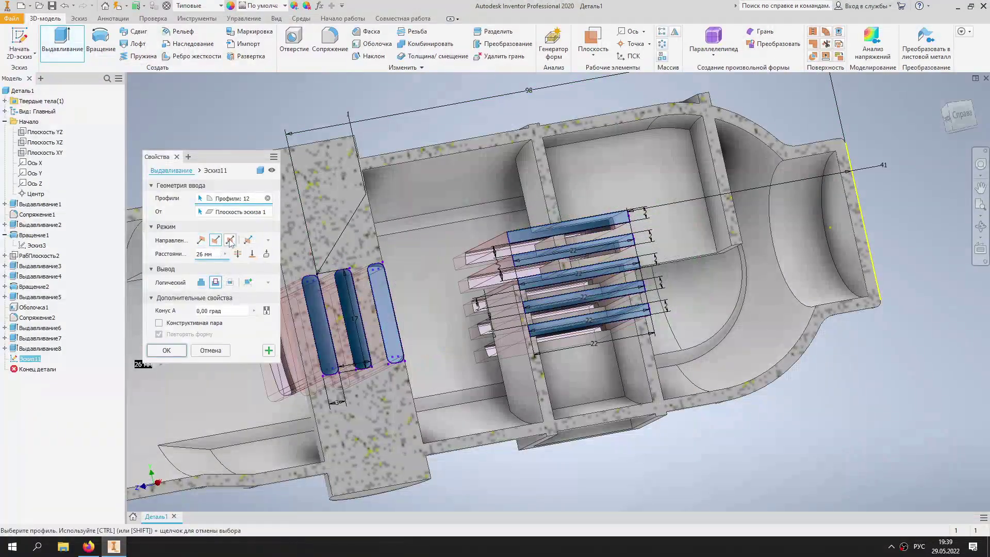
click(230, 240)
text(40)
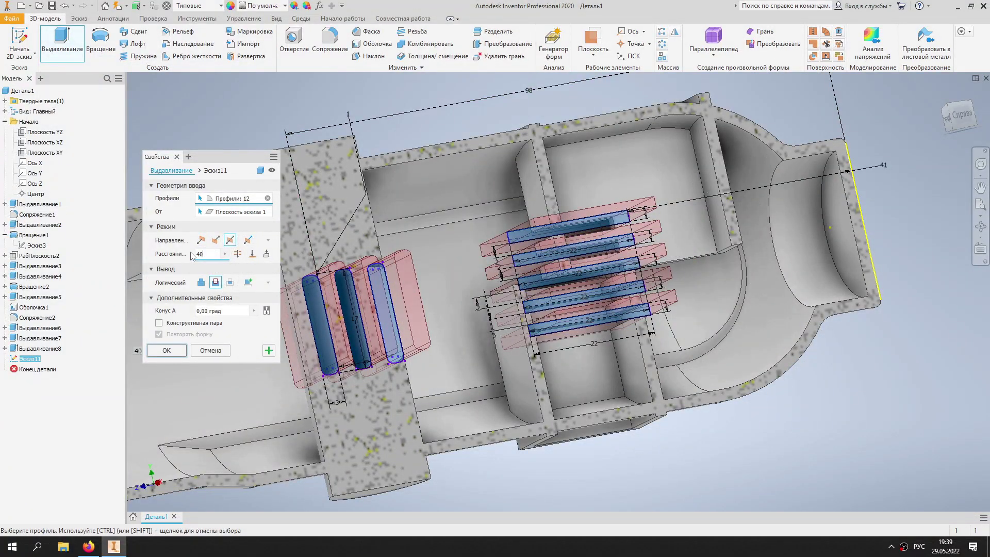
mouse_move(802, 183)
shift+middle_down()
mouse_move(686, 176)
mouse_move(632, 298)
shift+middle_up()
scroll(686, 176, up, 5)
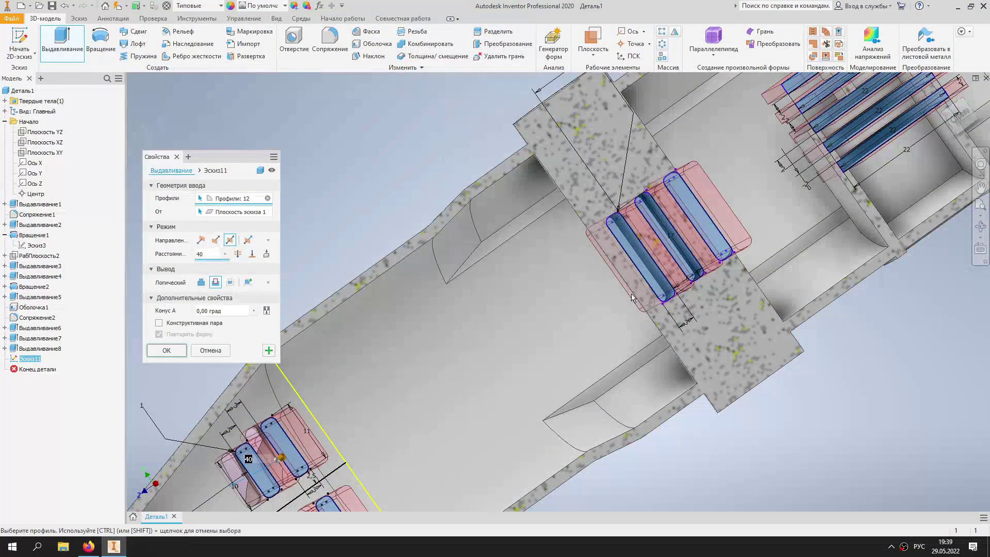
scroll(367, 152, down, 5)
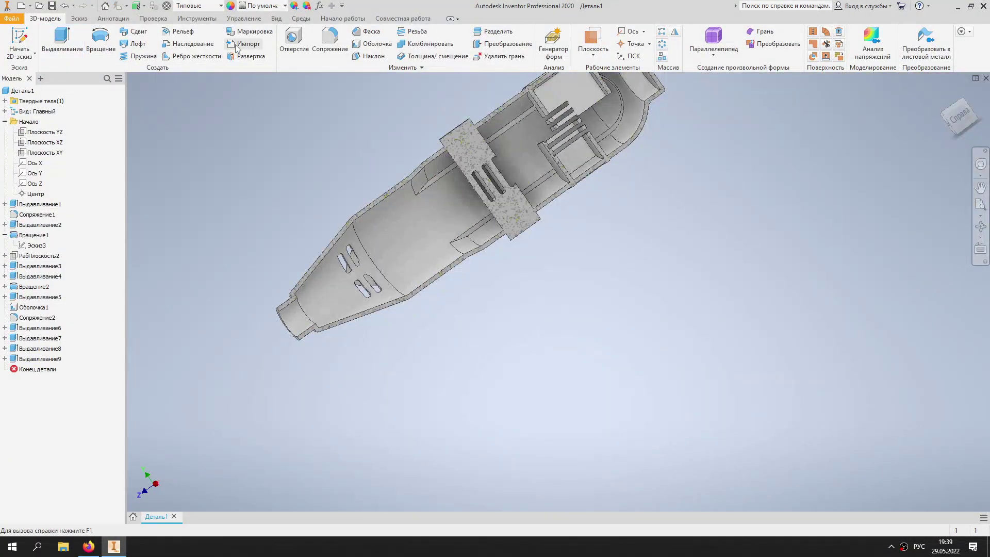
Turn off the section view and orbit to inspect the vent slots from outside.
click(277, 18)
click(207, 43)
click(177, 122)
mouse_move(481, 261)
shift+middle_down()
mouse_move(744, 308)
mouse_move(606, 290)
mouse_move(636, 250)
shift+middle_up()
scroll(504, 239, up, 5)
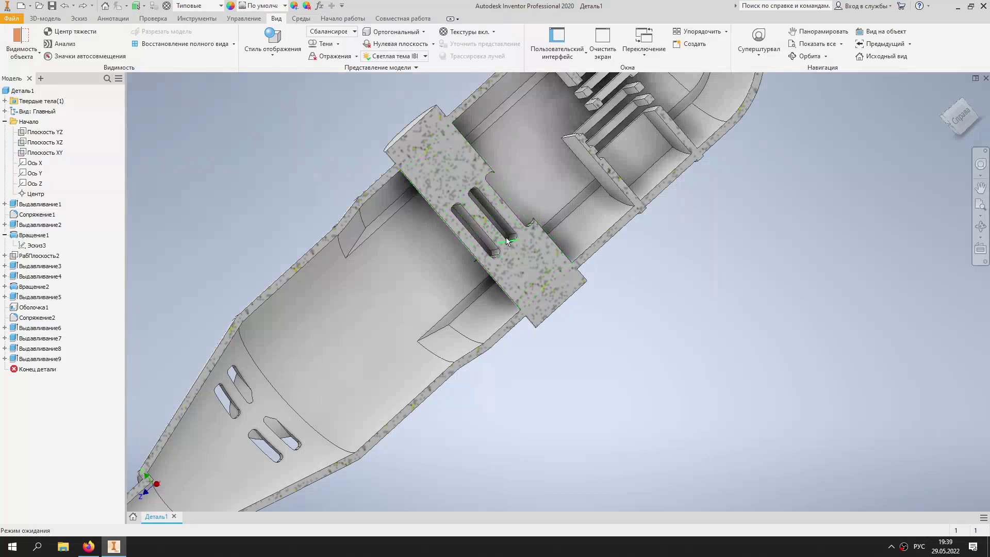
mouse_move(483, 323)
shift+middle_down()
mouse_move(628, 193)
mouse_move(706, 205)
mouse_move(446, 347)
shift+middle_up()
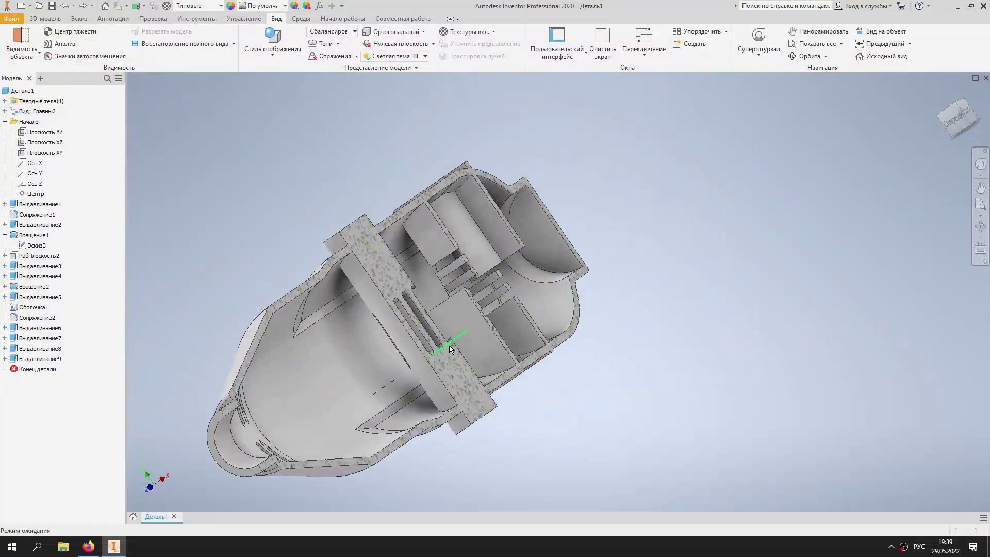
double_click(445, 347)
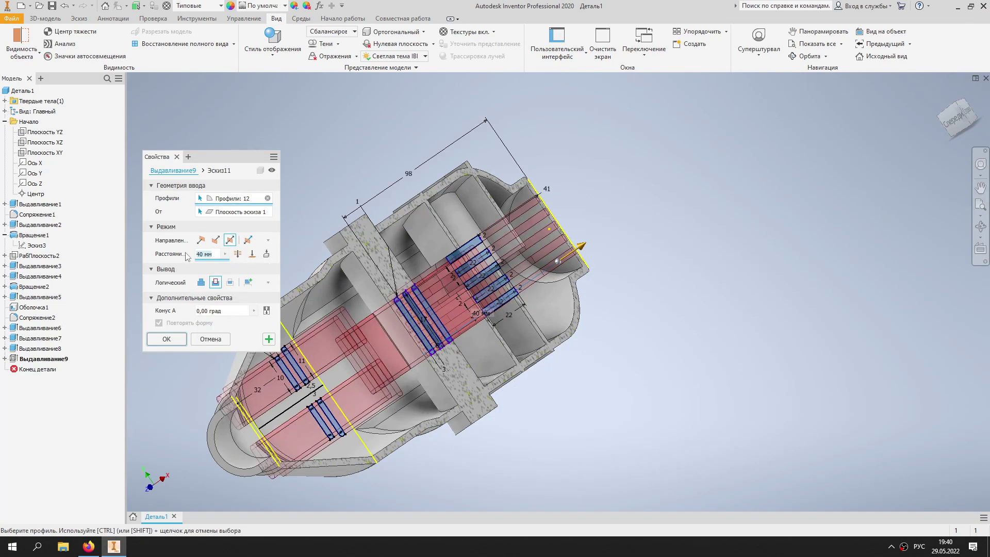
key(Return)
mouse_move(336, 177)
shift+middle_down()
mouse_move(634, 206)
mouse_move(562, 263)
shift+middle_up()
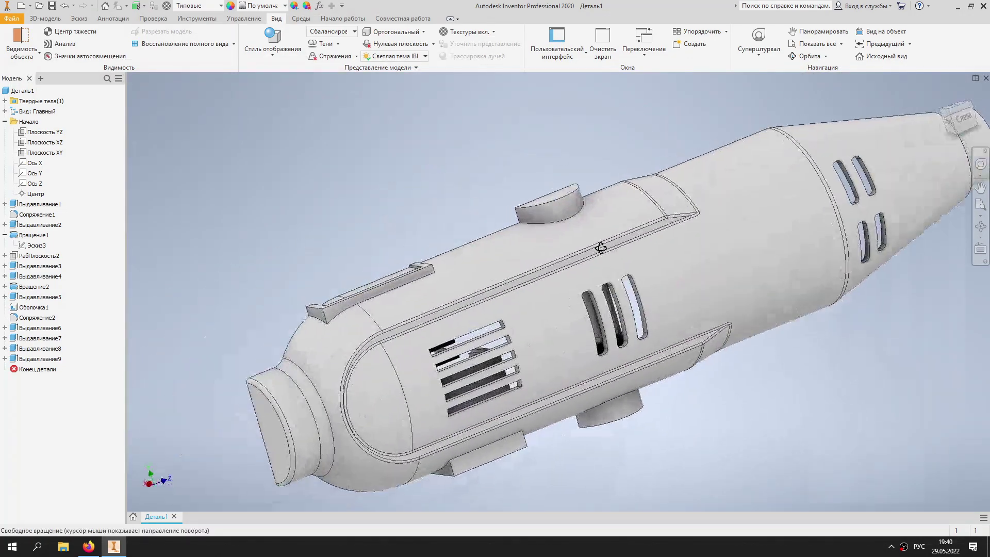
Orbit out to view the whole slotted housing and save, raising the locked-view warning.
click(234, 44)
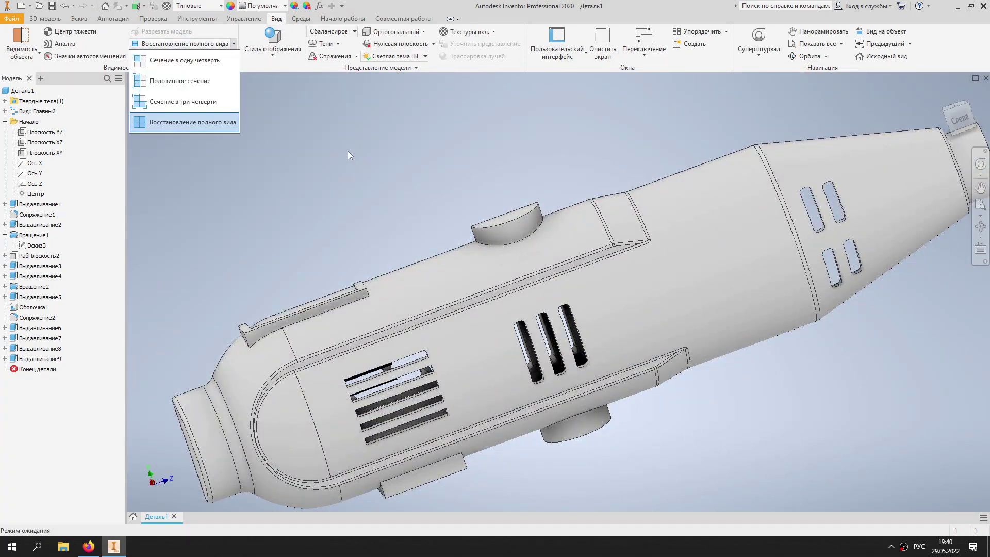
click(187, 124)
mouse_move(512, 267)
shift+middle_down()
mouse_move(696, 162)
mouse_move(517, 210)
mouse_move(608, 240)
shift+middle_up()
scroll(607, 241, down, 3)
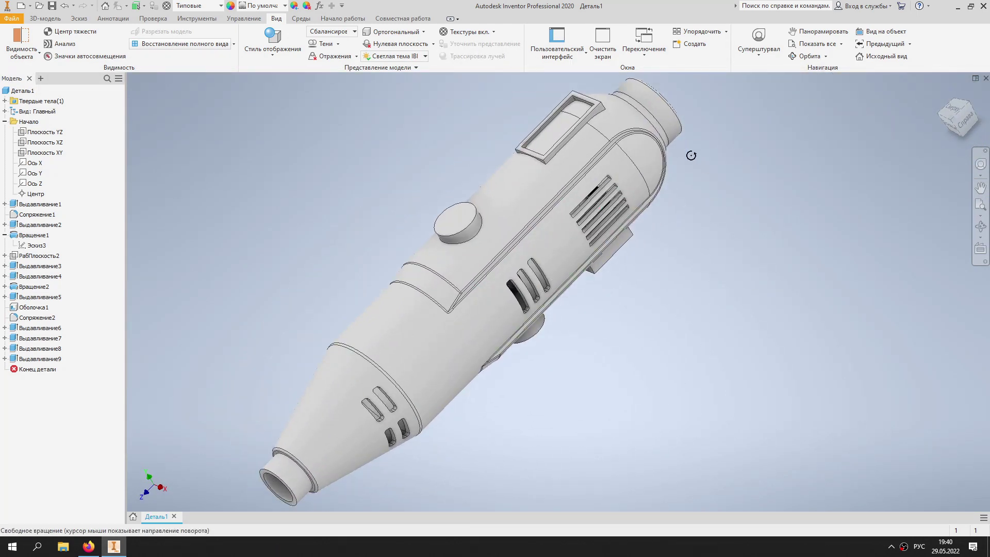
shift+middle_drag(691, 155, 736, 220)
click(52, 6)
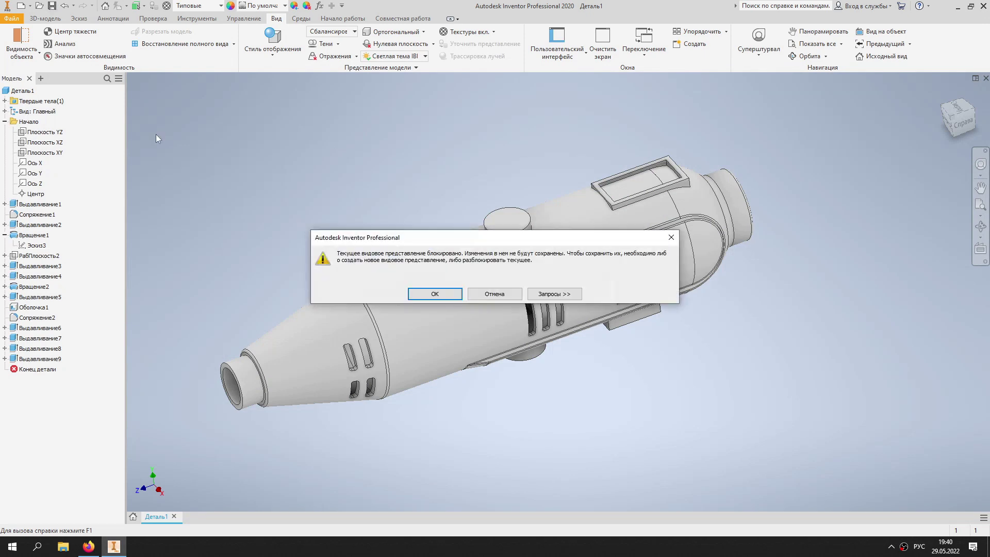
Dismiss the locked-view warning and save the part as бормашинка.ipt.
click(434, 293)
text(бормашинка)
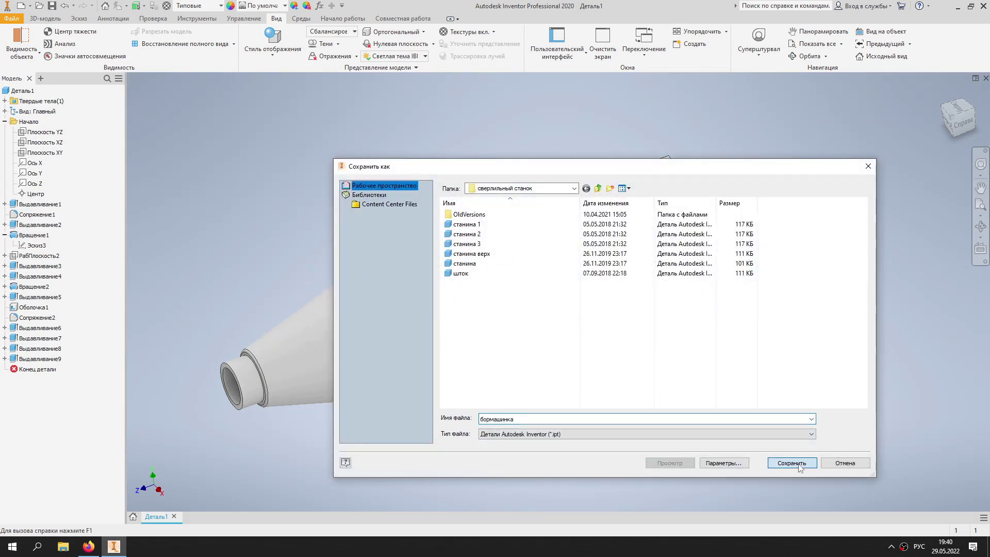
click(798, 463)
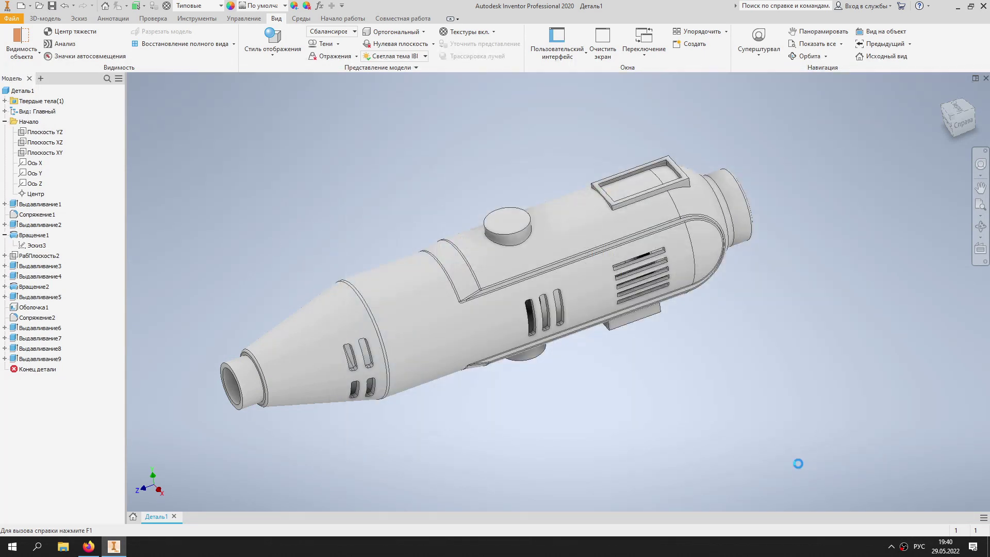